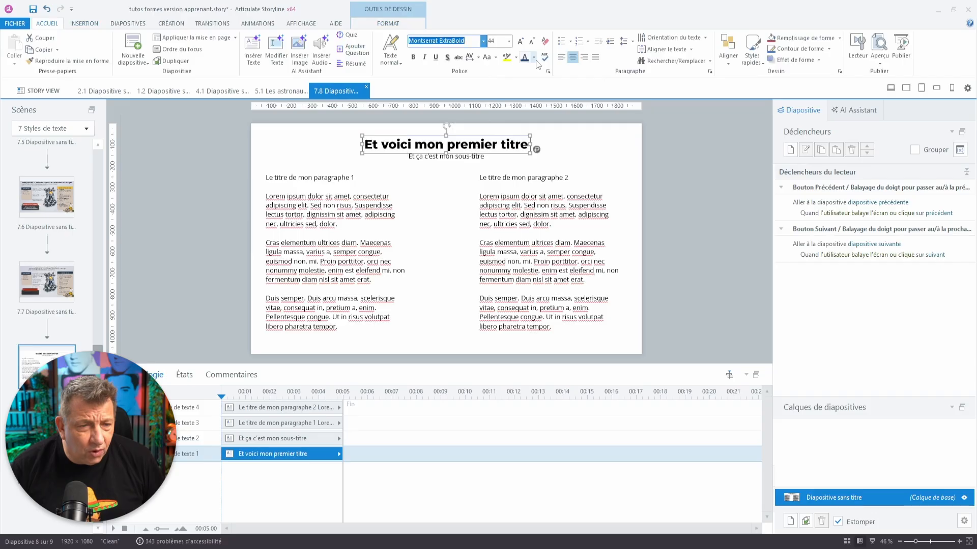
# Colour the main title text dark blue and set it in all capitals
pyautogui.click(526, 58)
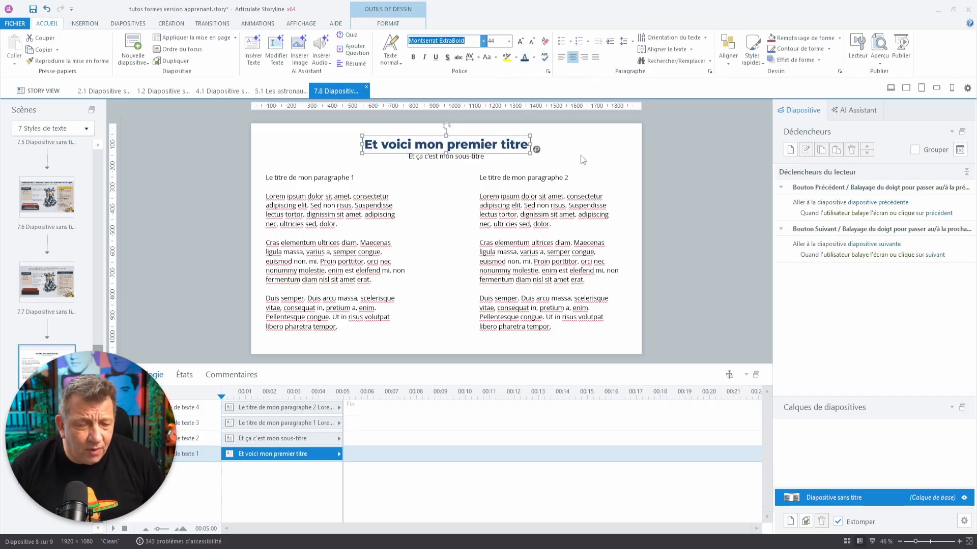
pyautogui.click(548, 73)
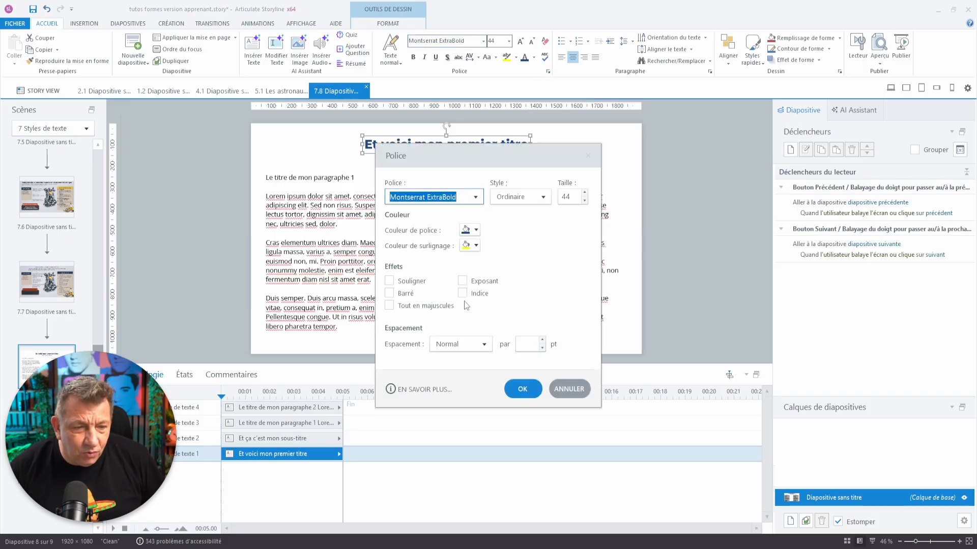
pyautogui.click(389, 305)
pyautogui.click(522, 389)
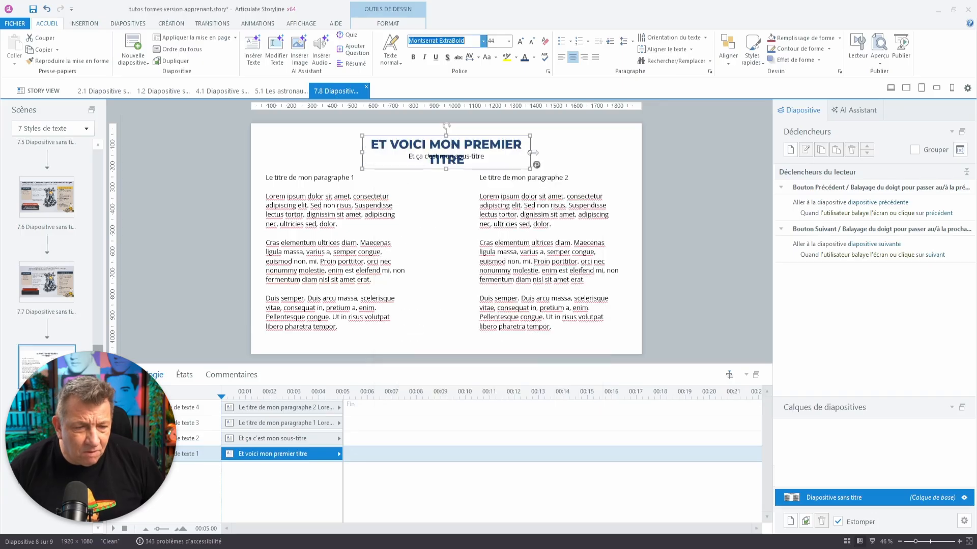
# Widen the title's text box to about 1153 px so it fits on one line, and centre it horizontally on the slide
pyautogui.moveTo(532, 152); pyautogui.dragTo(601, 149)
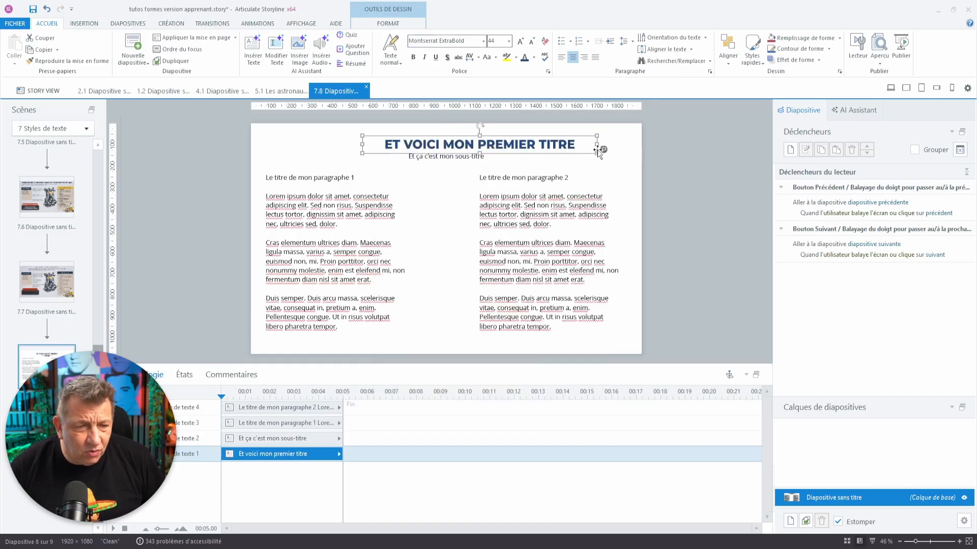
pyautogui.click(387, 23)
pyautogui.click(623, 38)
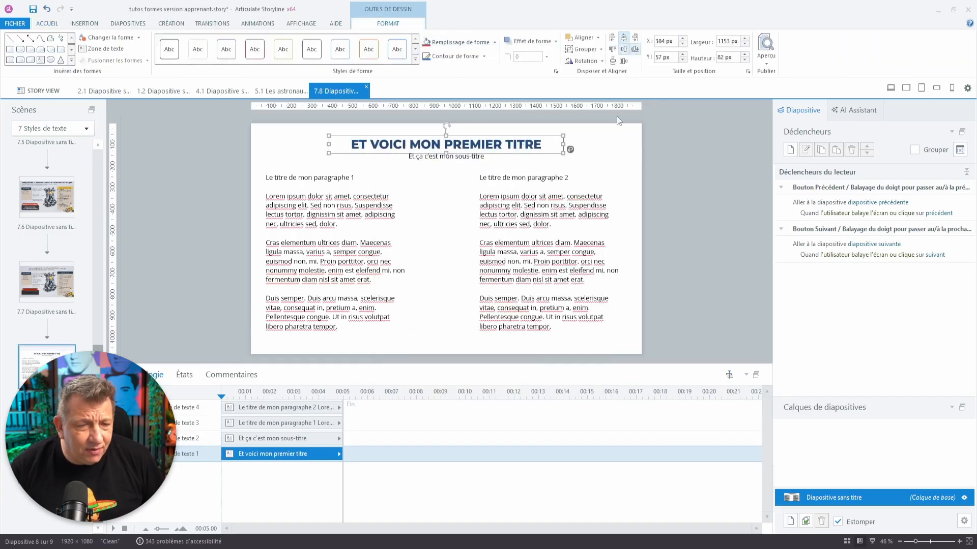
pyautogui.click(606, 154)
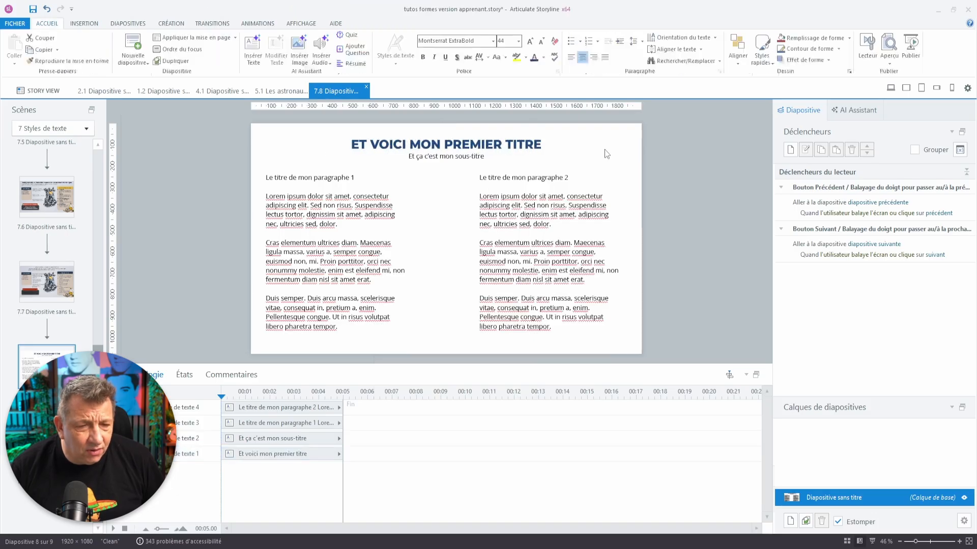
# Make the main title's text bold
pyautogui.click(563, 143)
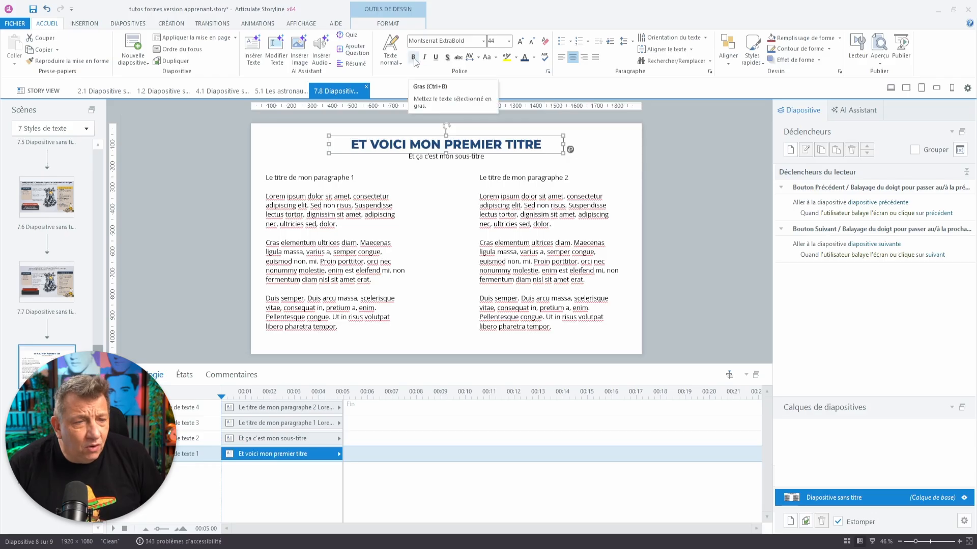
pyautogui.click(438, 59)
pyautogui.click(438, 58)
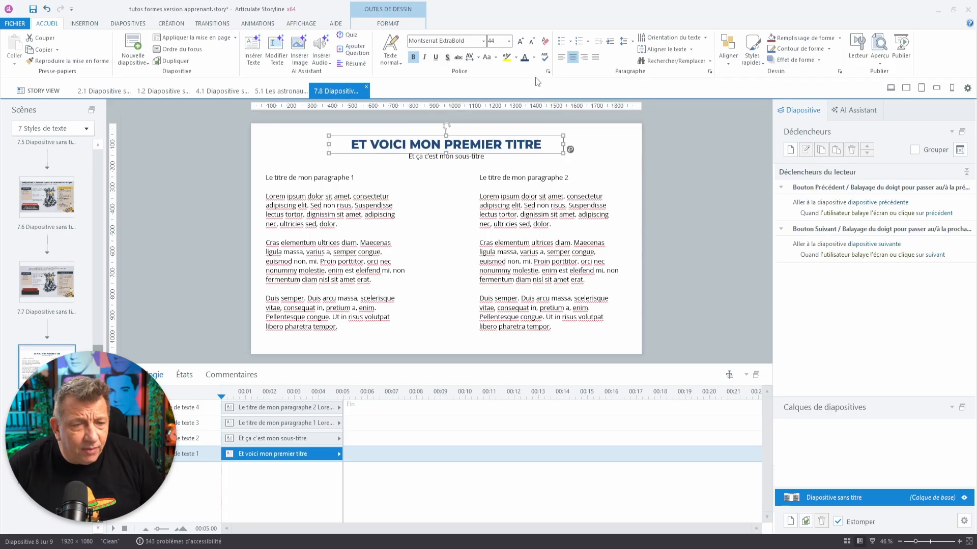
# Create a text style from the title's formatting, named "Titre tuto 1" and published as Titre 1 (<h1>)
pyautogui.click(401, 64)
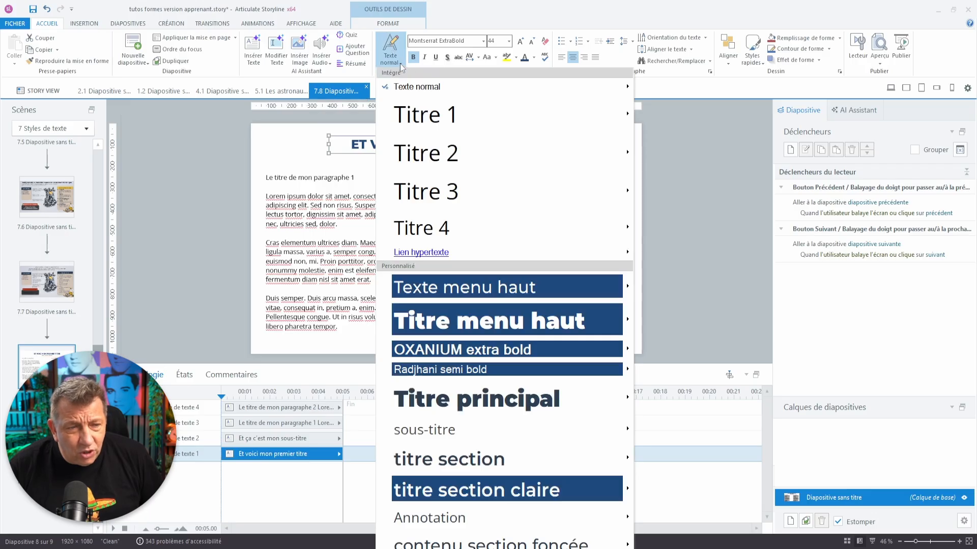
pyautogui.scroll(-2, 478, 397)
pyautogui.rightClick(630, 237)
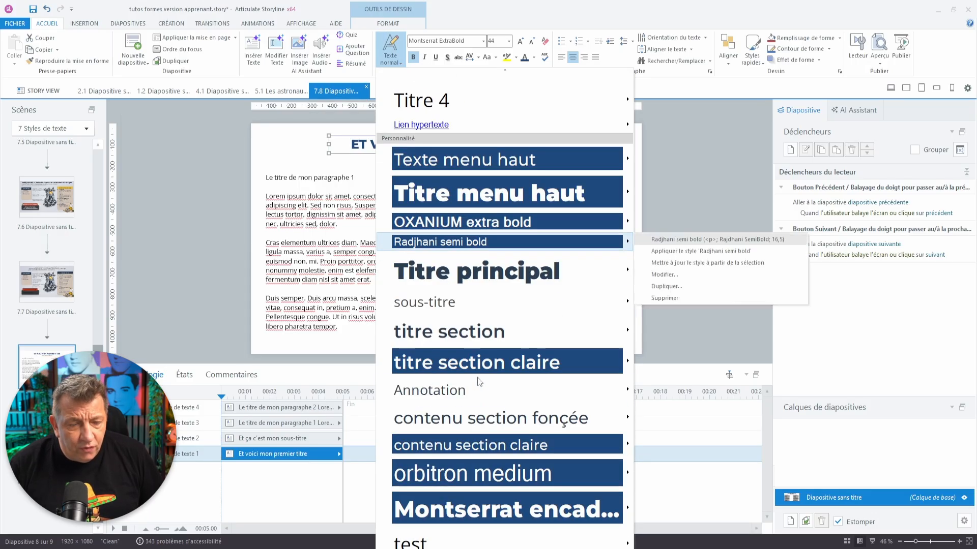
pyautogui.click(452, 548)
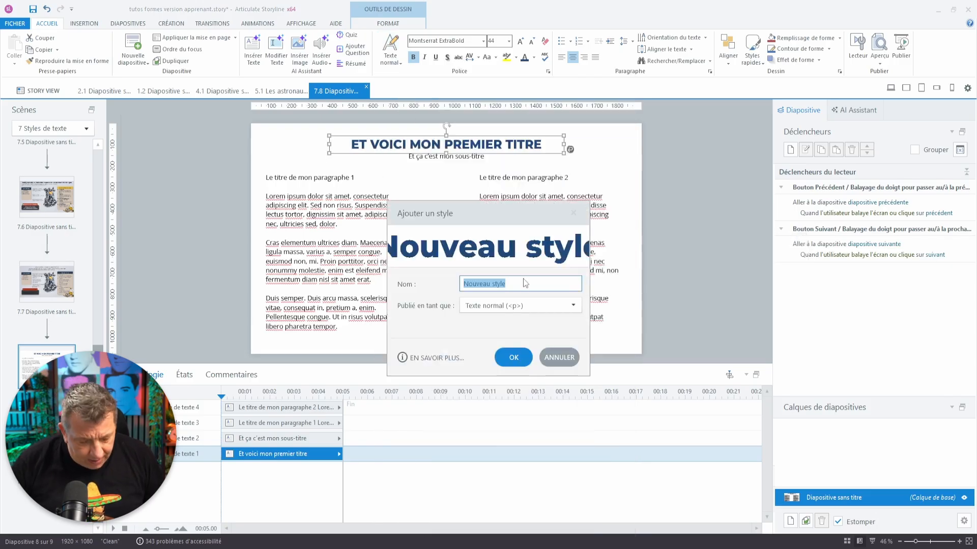
pyautogui.write('Tit')
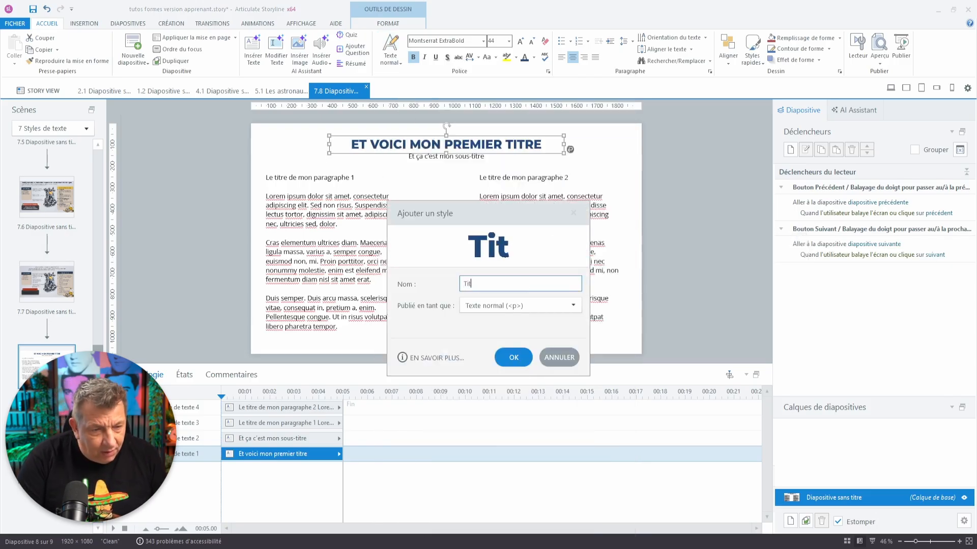
pyautogui.write('re tuto 1')
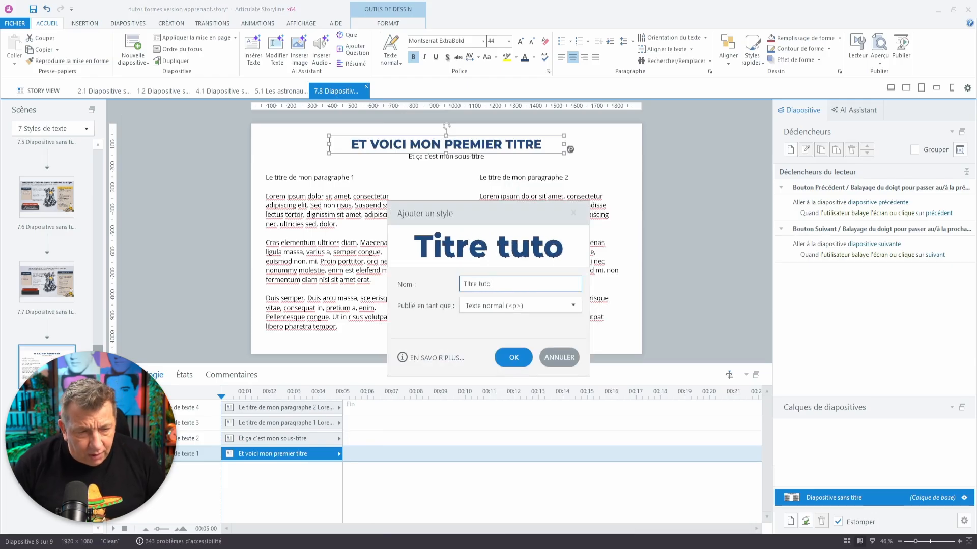
pyautogui.click(573, 305)
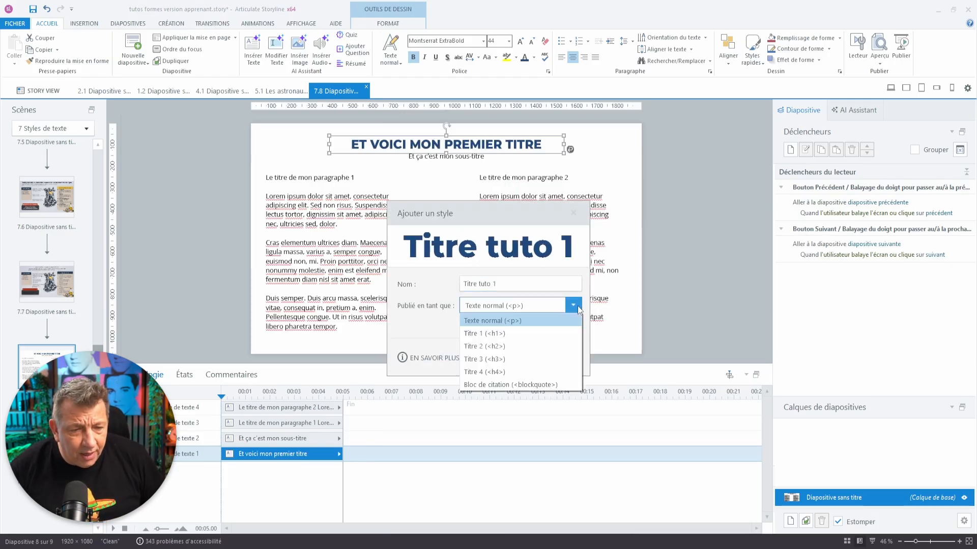
pyautogui.click(531, 334)
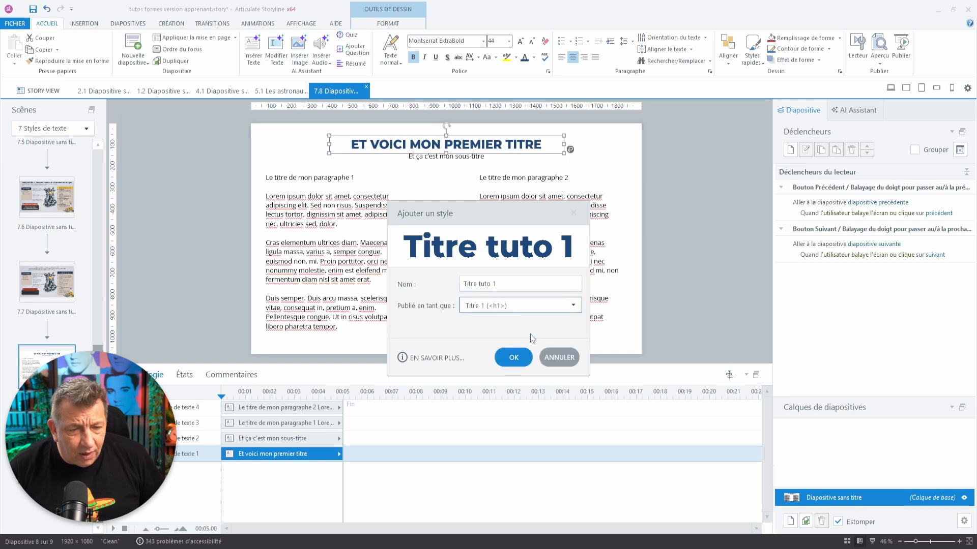
pyautogui.click(513, 362)
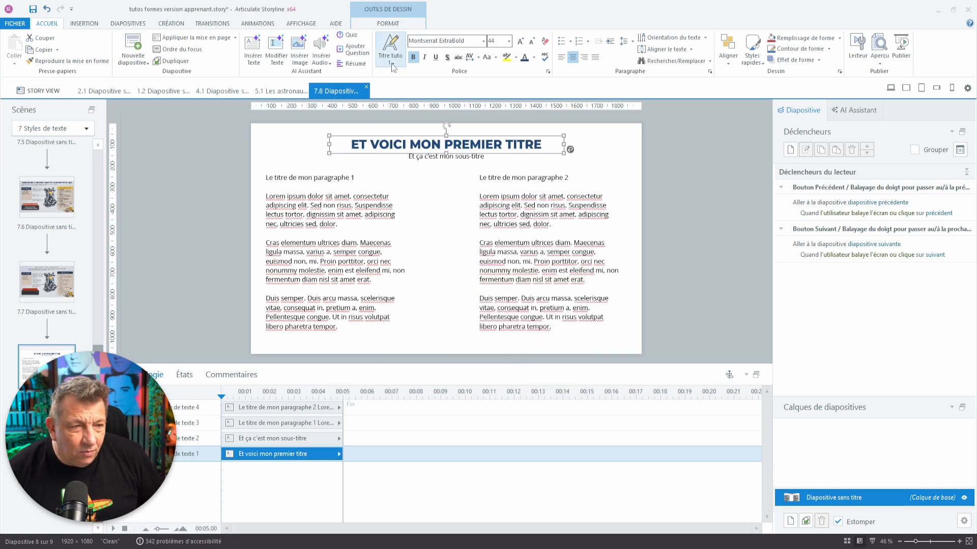
# Look up the custom style "Titre tuto 1" in the text style list and examine its details and options
pyautogui.click(392, 63)
pyautogui.scroll(-5, 504, 270)
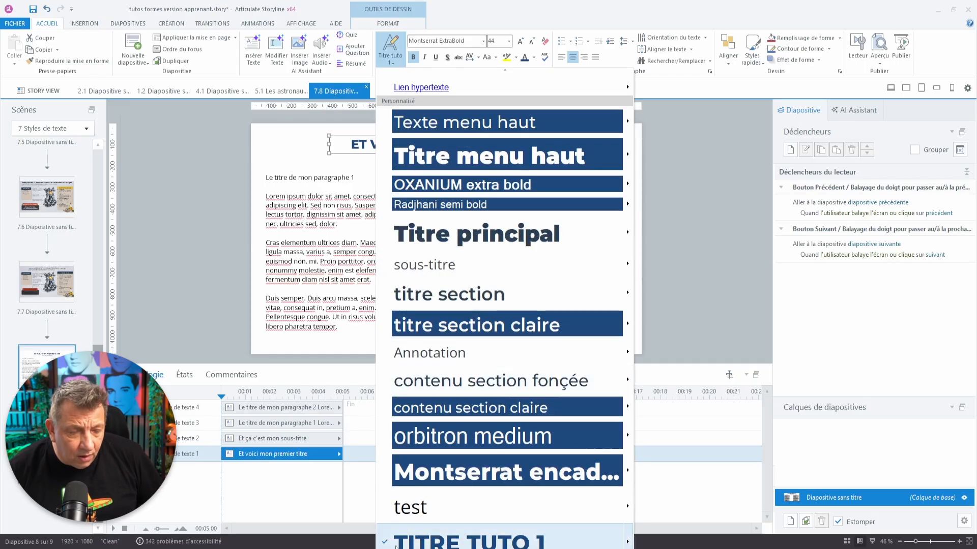
pyautogui.moveTo(579, 544)
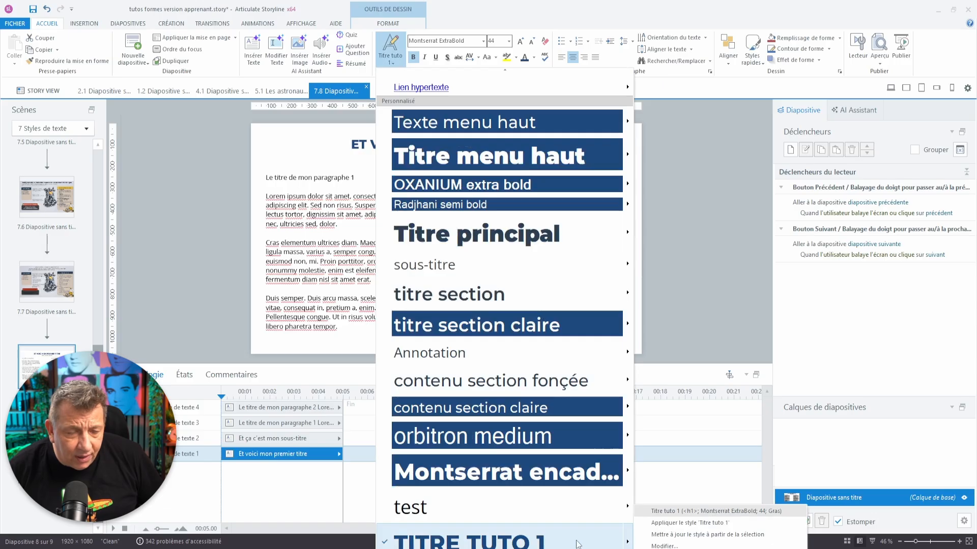
pyautogui.click(303, 191)
pyautogui.click(333, 182)
pyautogui.click(333, 181)
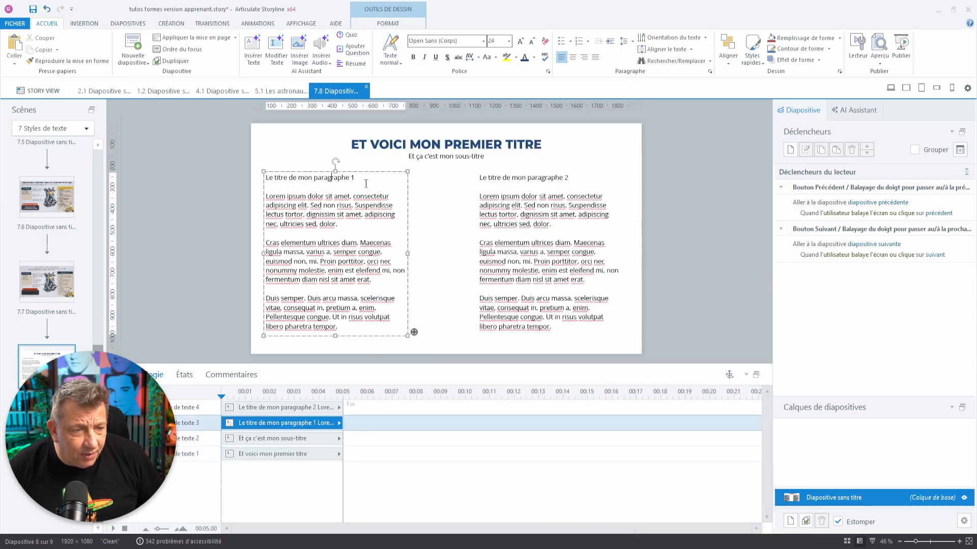
# Try the "Titre tuto 1" style on the subtitle, and undo the change
pyautogui.click(448, 157)
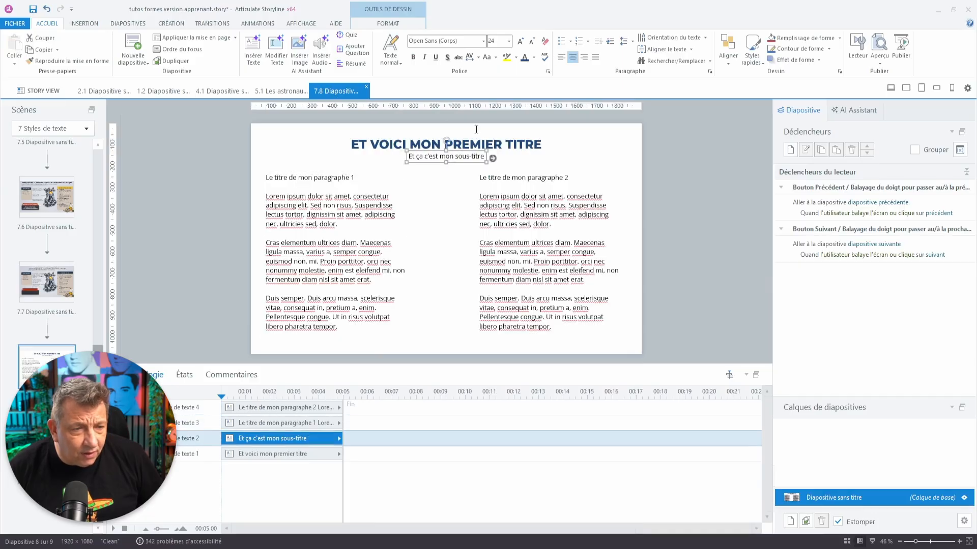
pyautogui.click(401, 62)
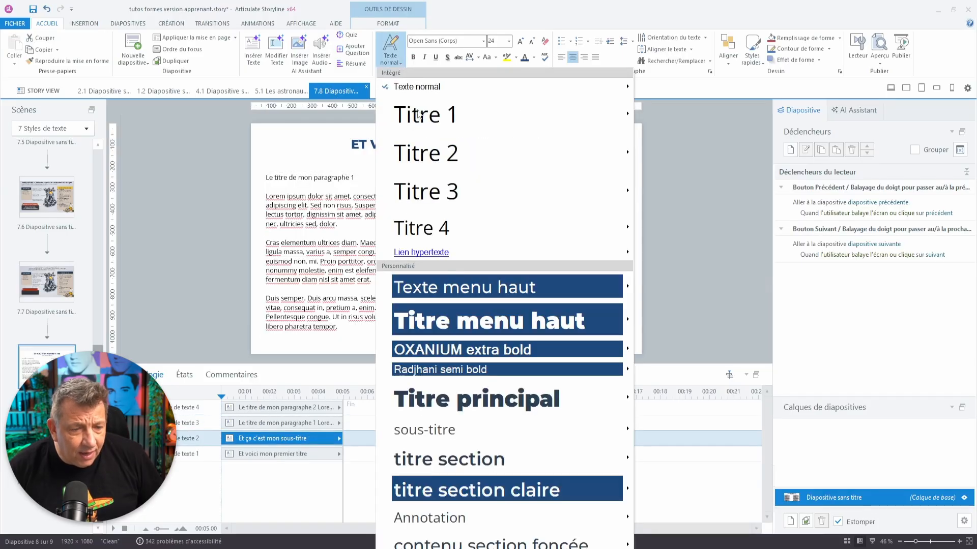
pyautogui.scroll(-3, 491, 474)
pyautogui.click(485, 547)
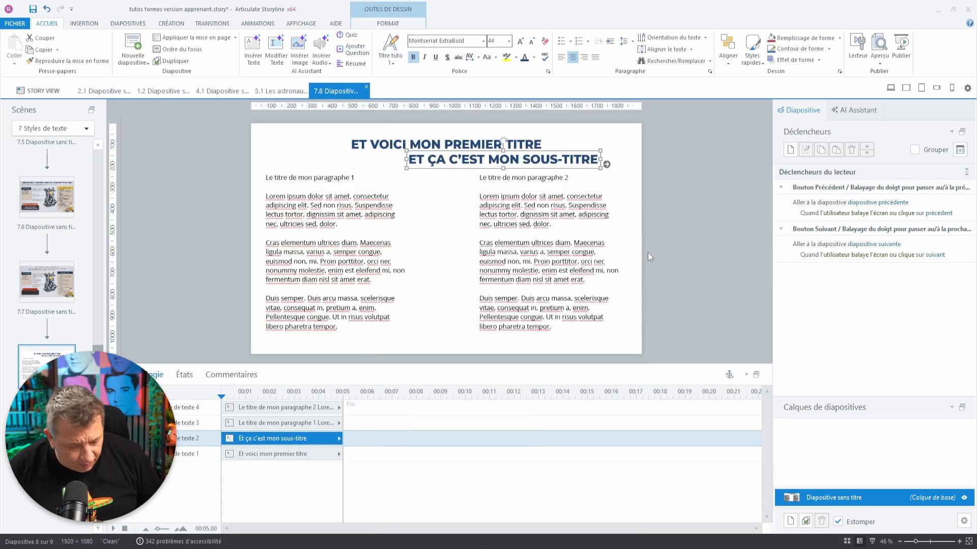
pyautogui.hotkey('ctrl', 'z')
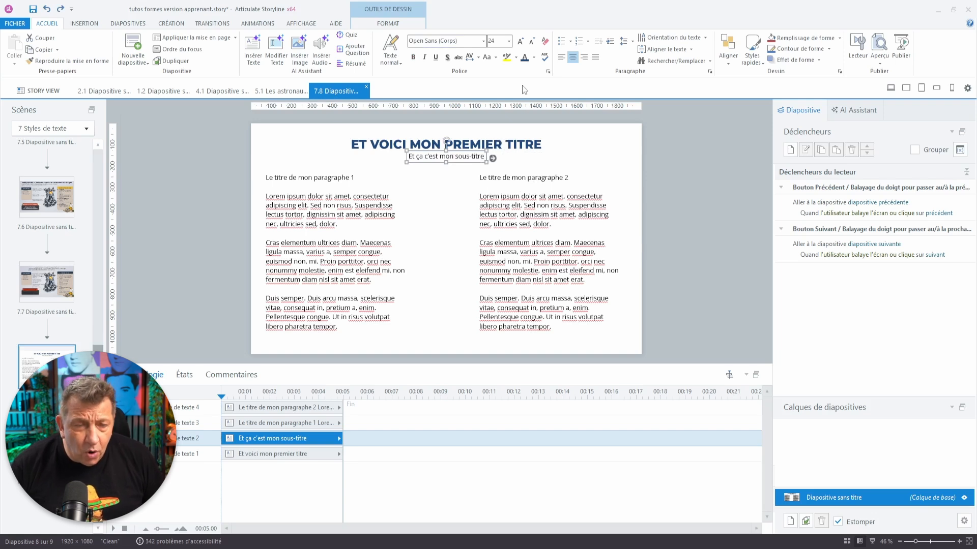
# Set the subtitle's font size to 32 and its text colour to grey #666565
pyautogui.click(521, 43)
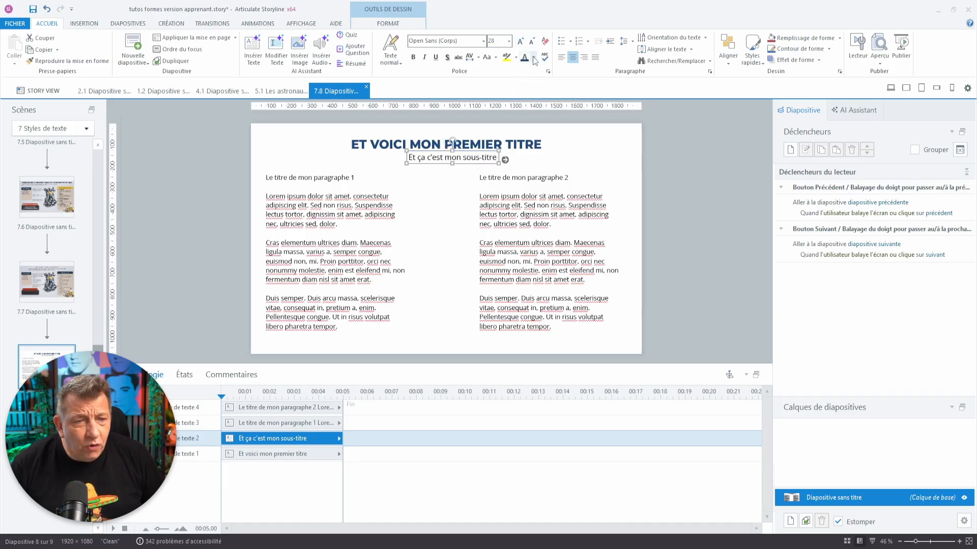
pyautogui.click(533, 59)
pyautogui.click(527, 89)
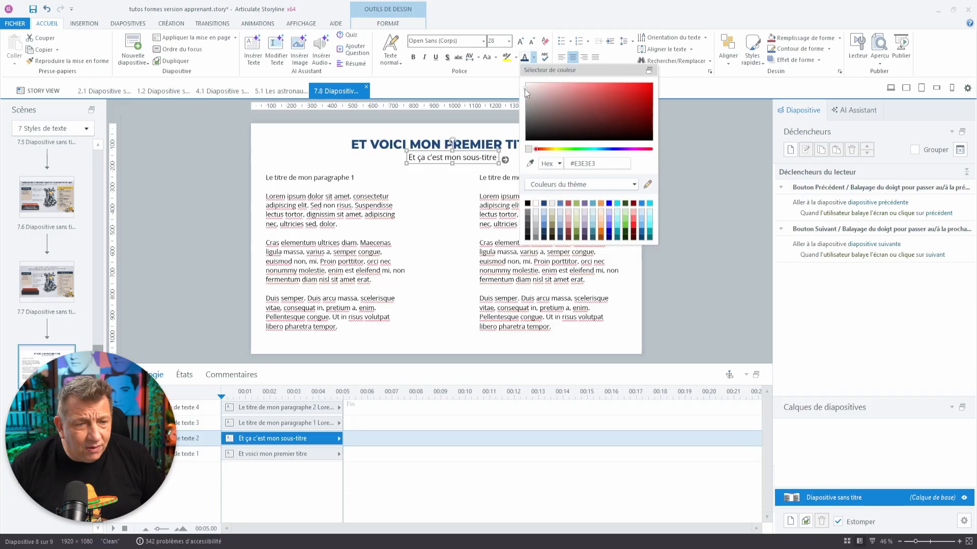
pyautogui.click(527, 105)
pyautogui.click(526, 118)
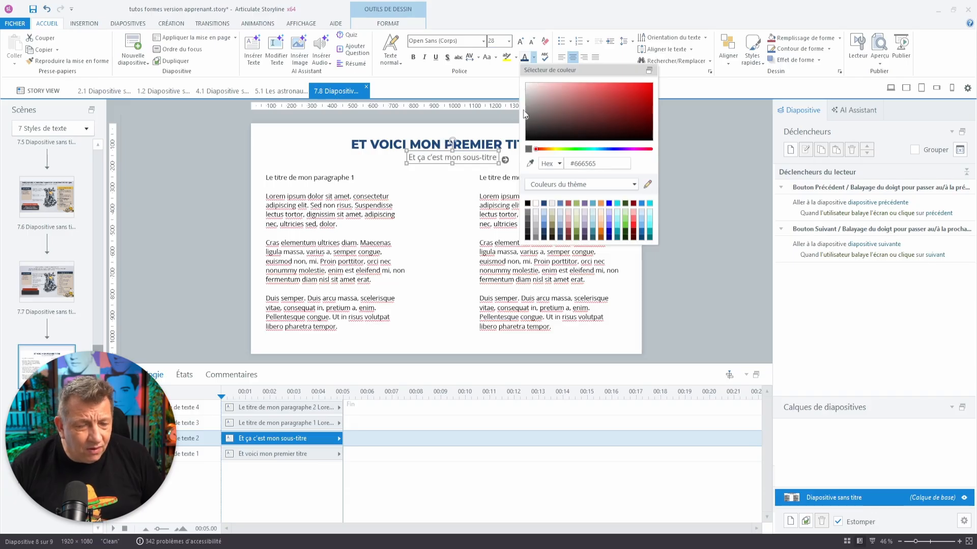
pyautogui.click(495, 72)
pyautogui.click(521, 44)
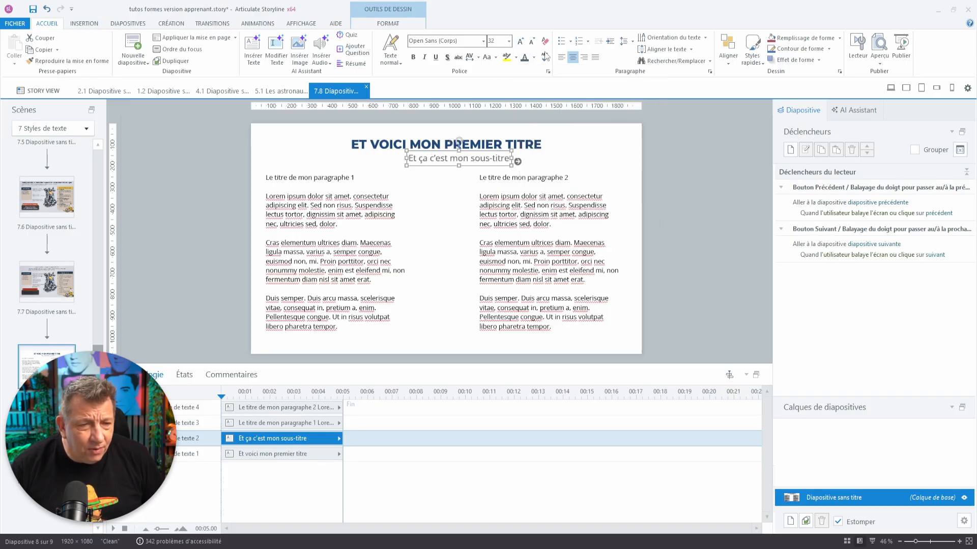
# Centre the subtitle's text box horizontally on the slide
pyautogui.click(394, 22)
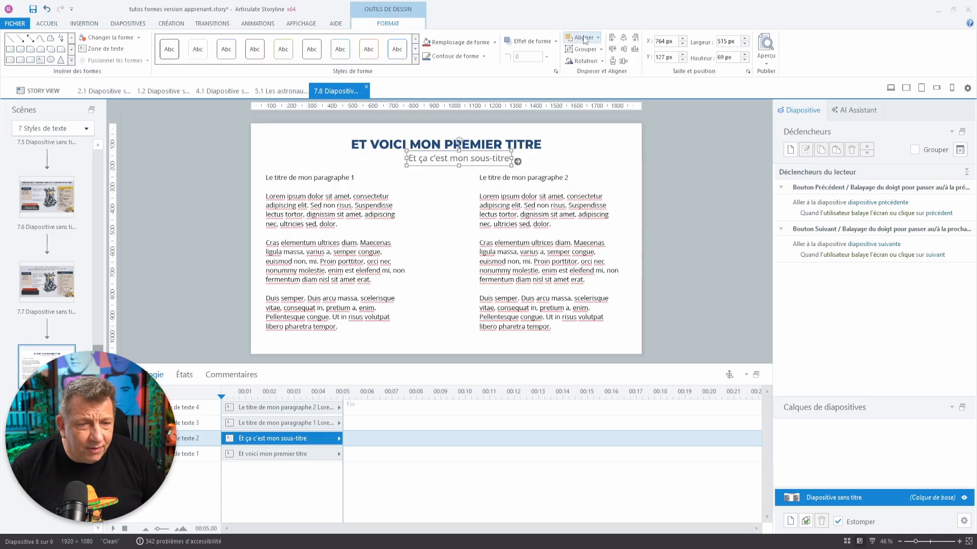
pyautogui.click(623, 39)
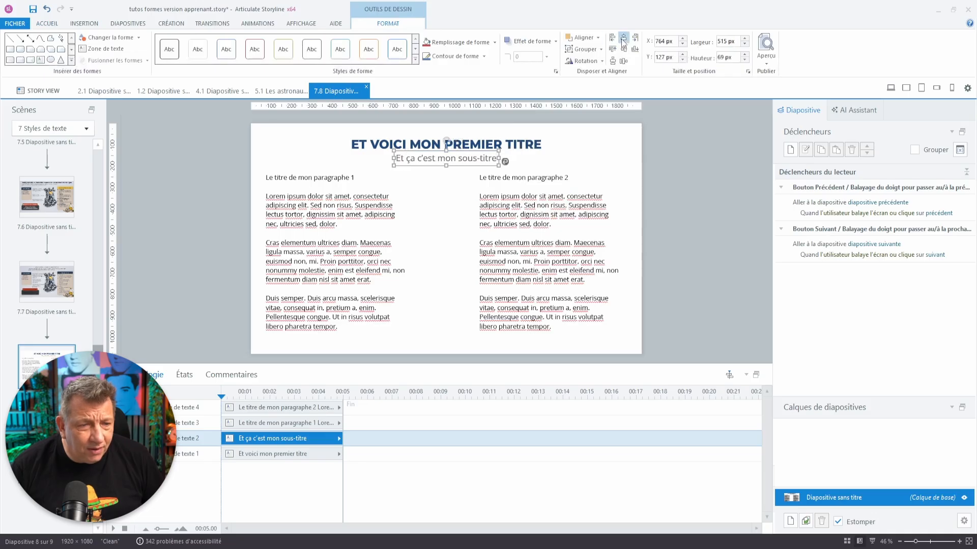
pyautogui.click(625, 148)
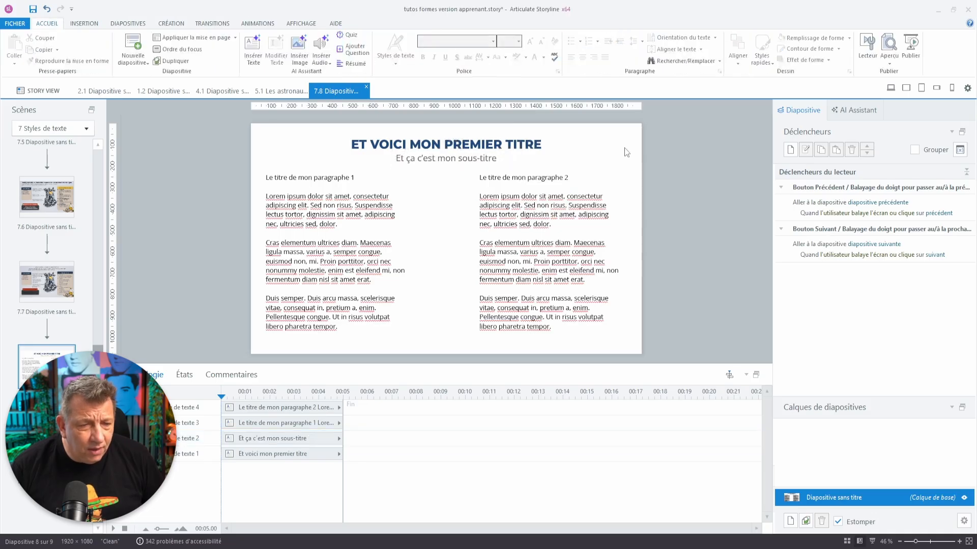
# Save the subtitle's formatting as a new text style named "Sous titre tuto", published as Titre 2 (<h2>)
pyautogui.click(496, 158)
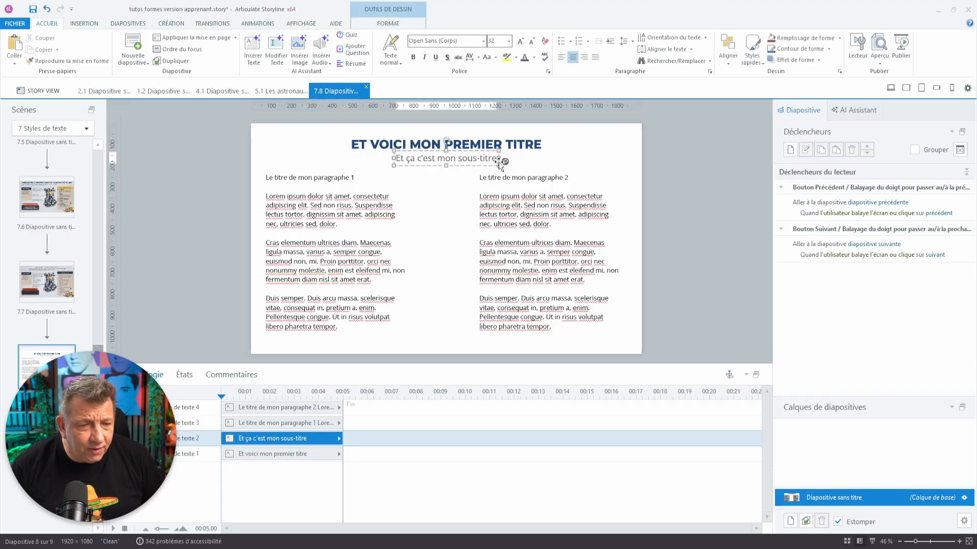
pyautogui.click(499, 163)
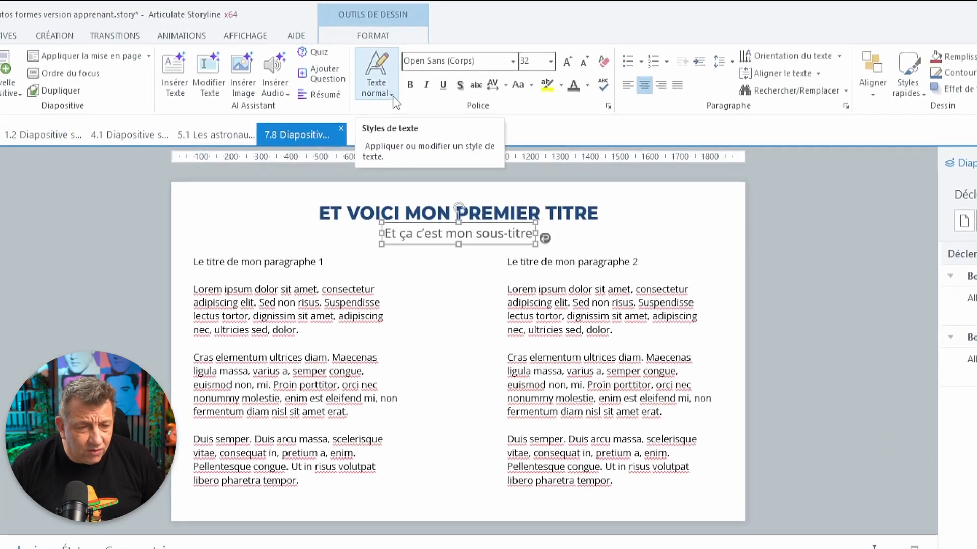
pyautogui.click(401, 64)
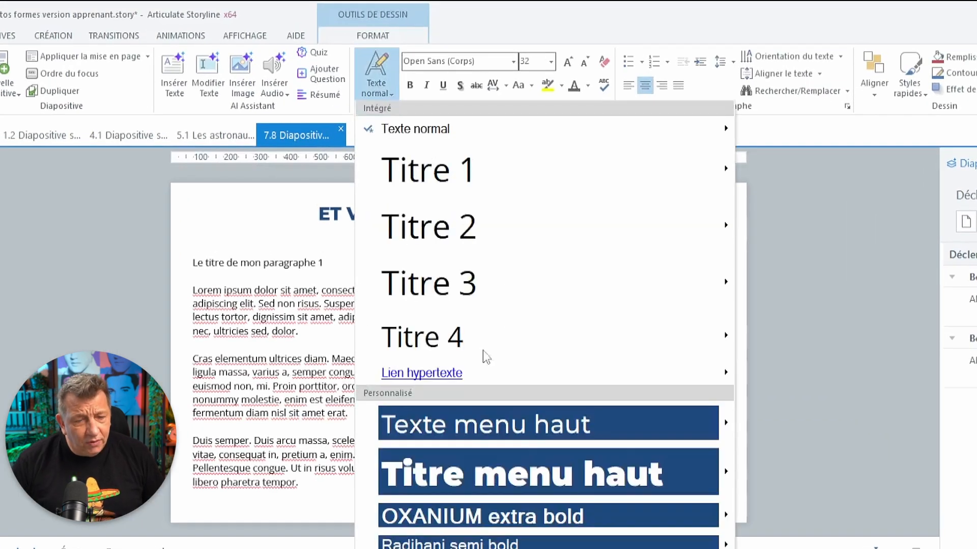
pyautogui.scroll(-3, 484, 357)
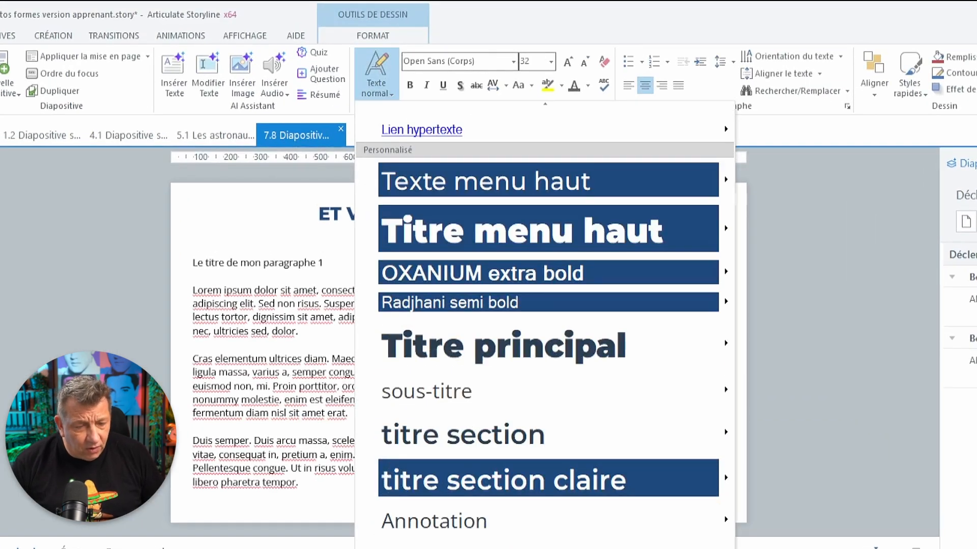
pyautogui.click(458, 543)
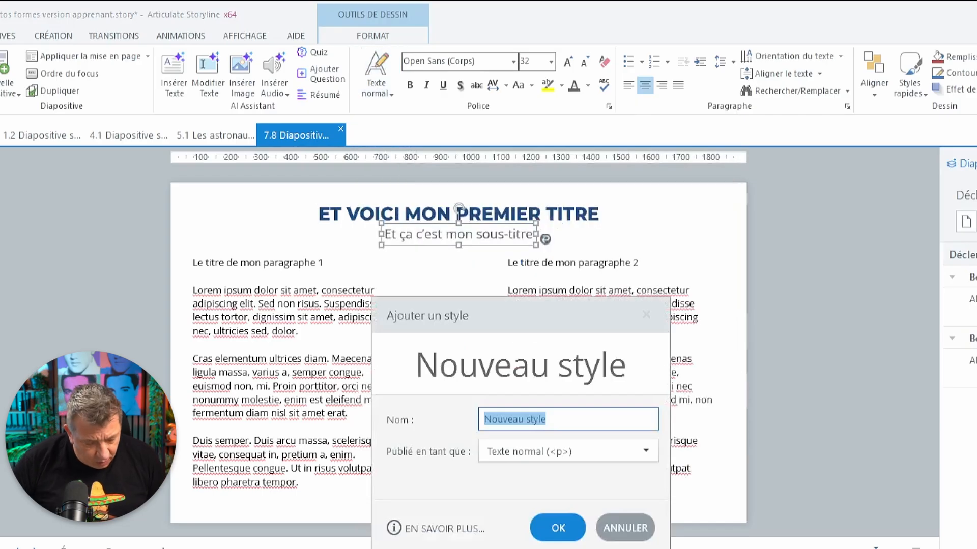
pyautogui.write('Sous titre tuto')
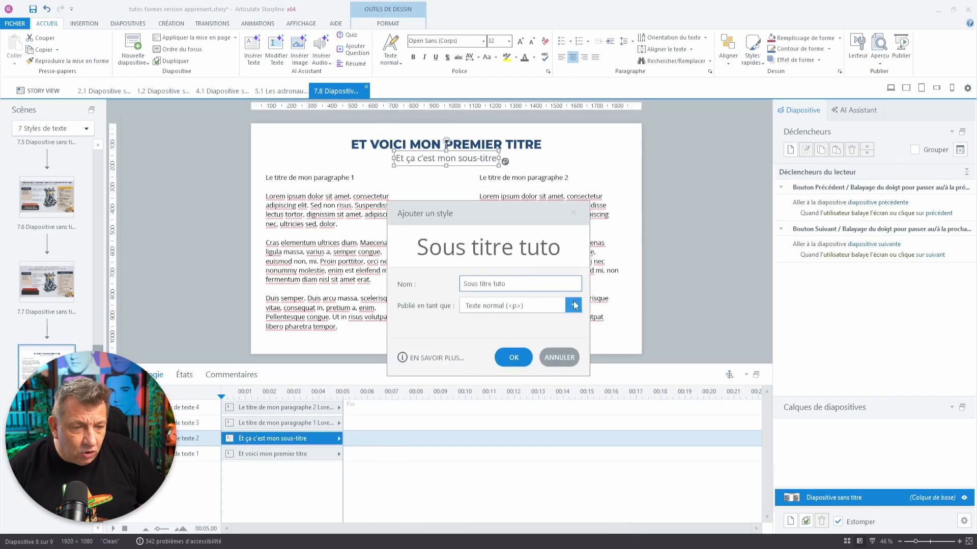
pyautogui.click(573, 305)
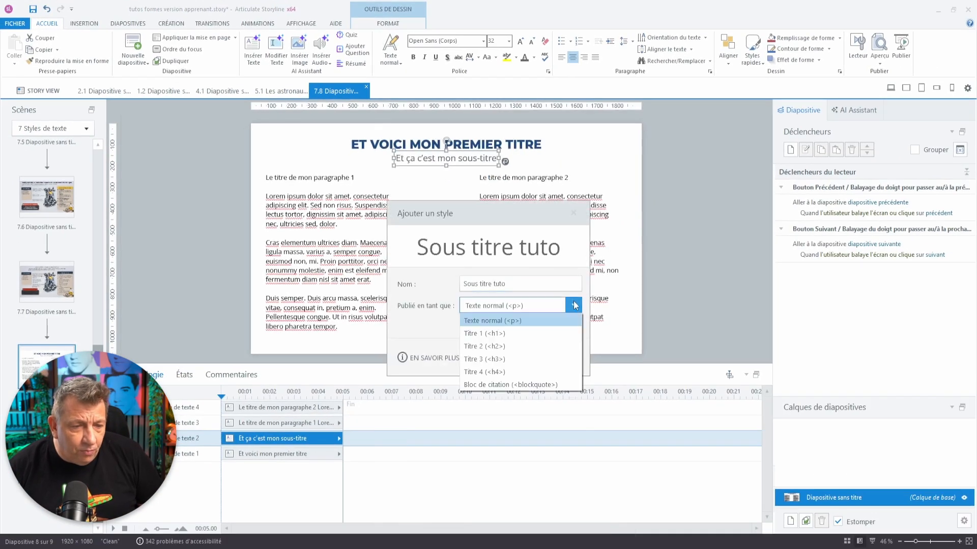
pyautogui.click(551, 347)
pyautogui.click(515, 361)
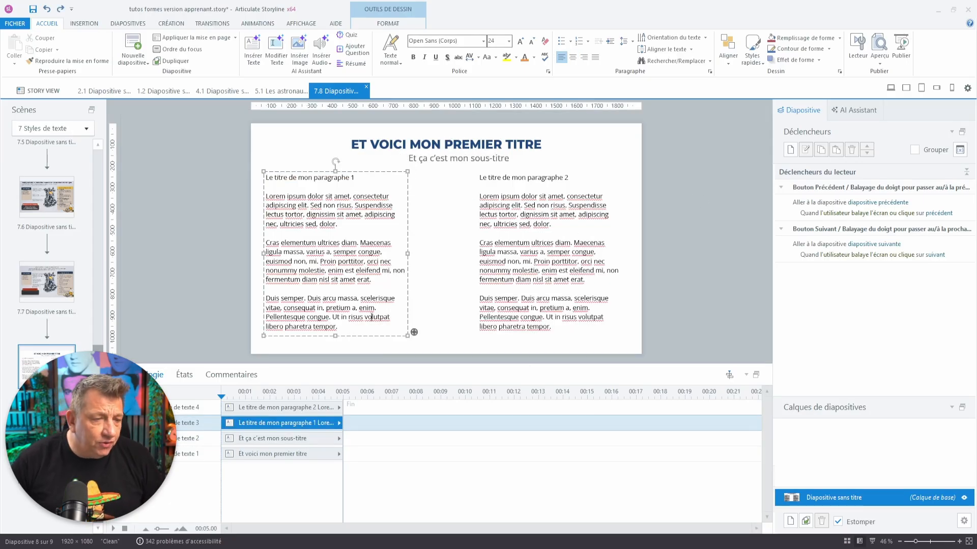
# Set all the text of the paragraph 1 box to the Montserrat Medium font and colour it orange
pyautogui.moveTo(337, 326); pyautogui.dragTo(265, 175)
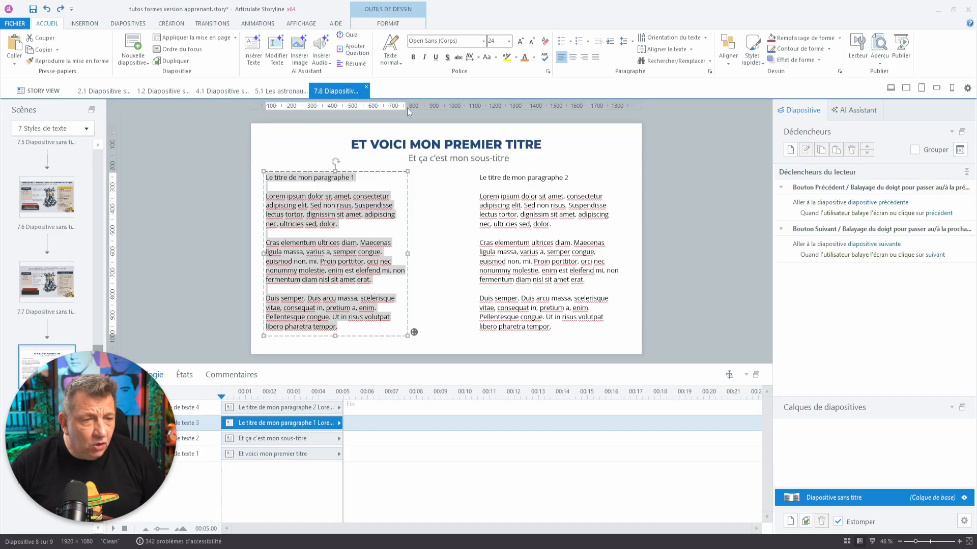
pyautogui.click(483, 41)
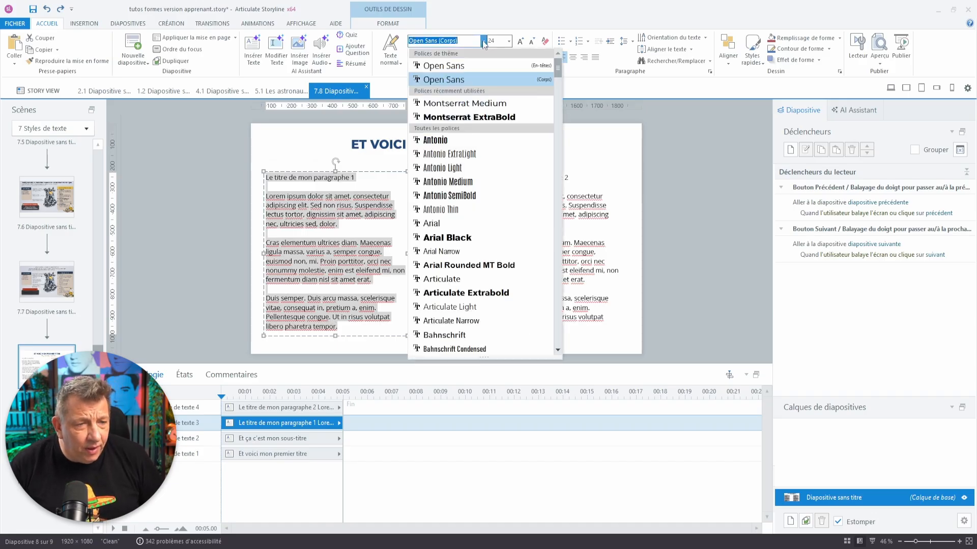
pyautogui.click(473, 106)
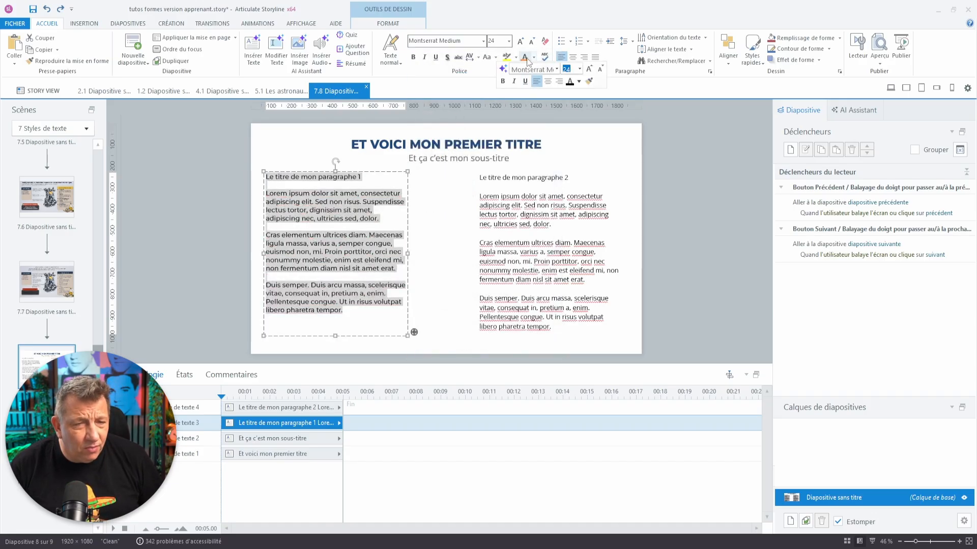
pyautogui.click(524, 58)
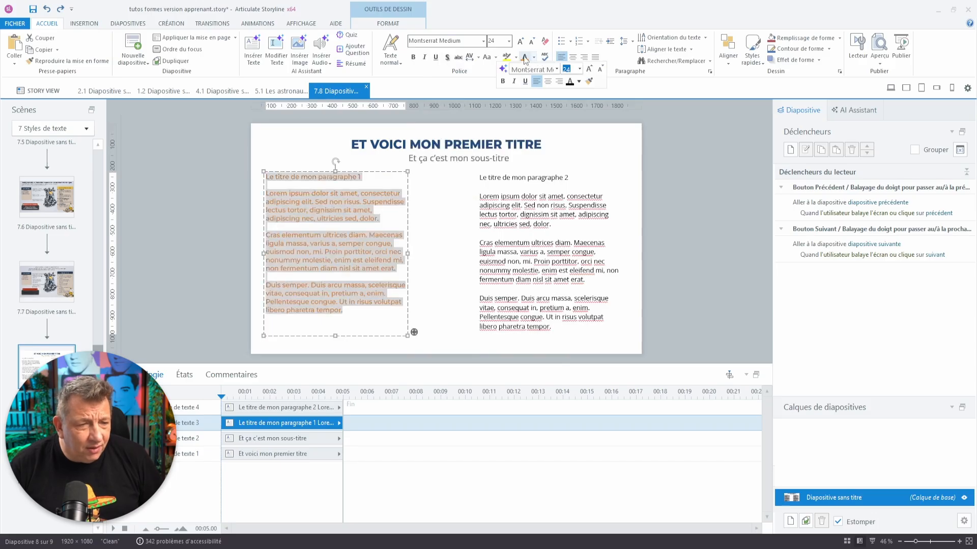
# Save the orange paragraph formatting as a new text style named "paragraphe tuto 1", published as normal text
pyautogui.click(391, 53)
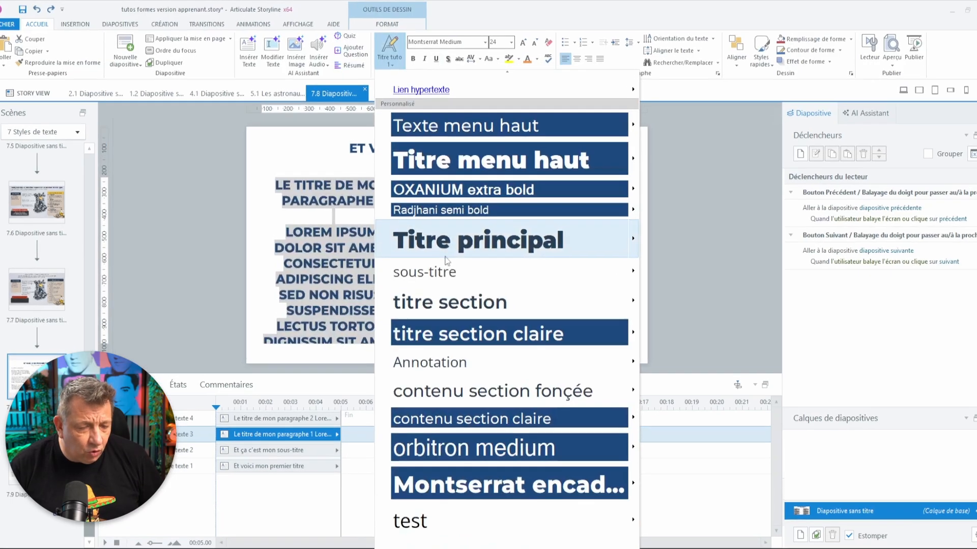
pyautogui.click(432, 530)
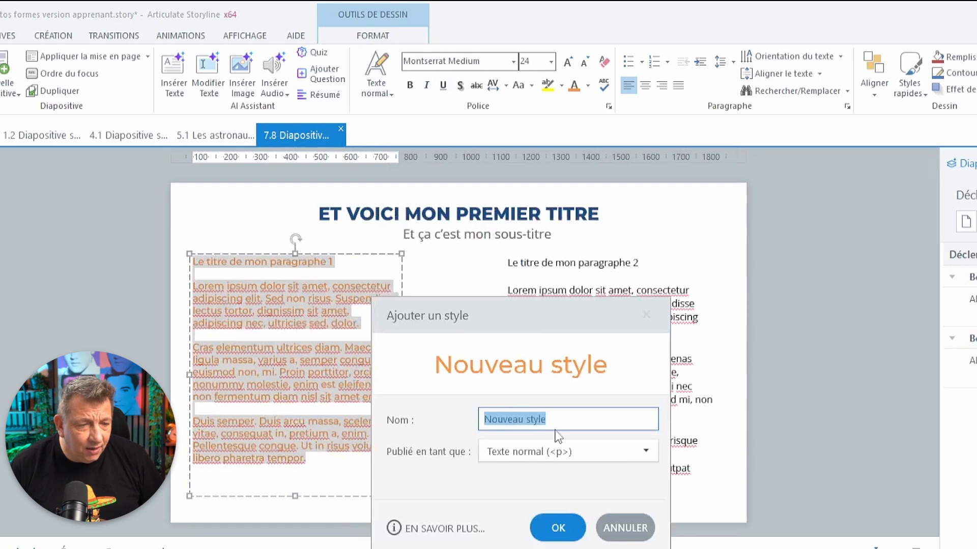
pyautogui.write('para')
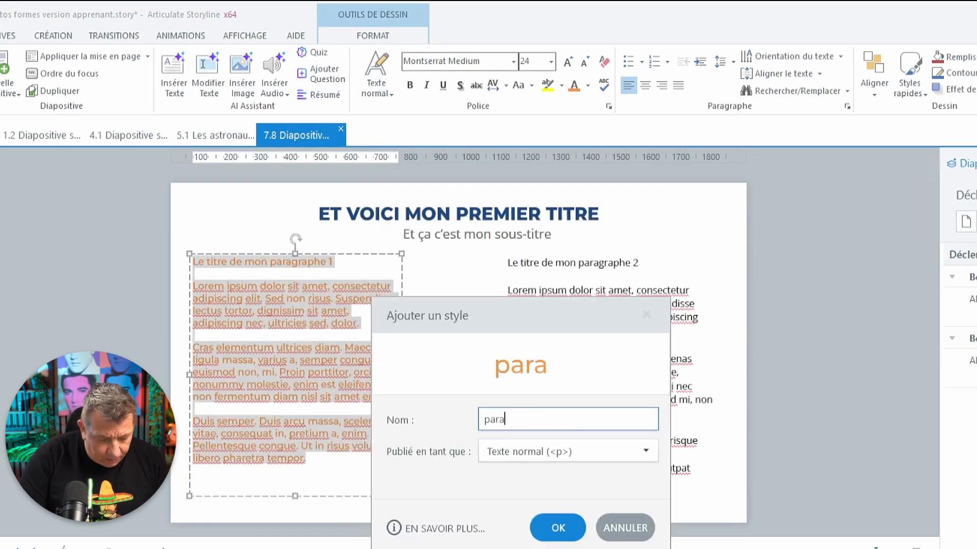
pyautogui.write('graphe tuto')
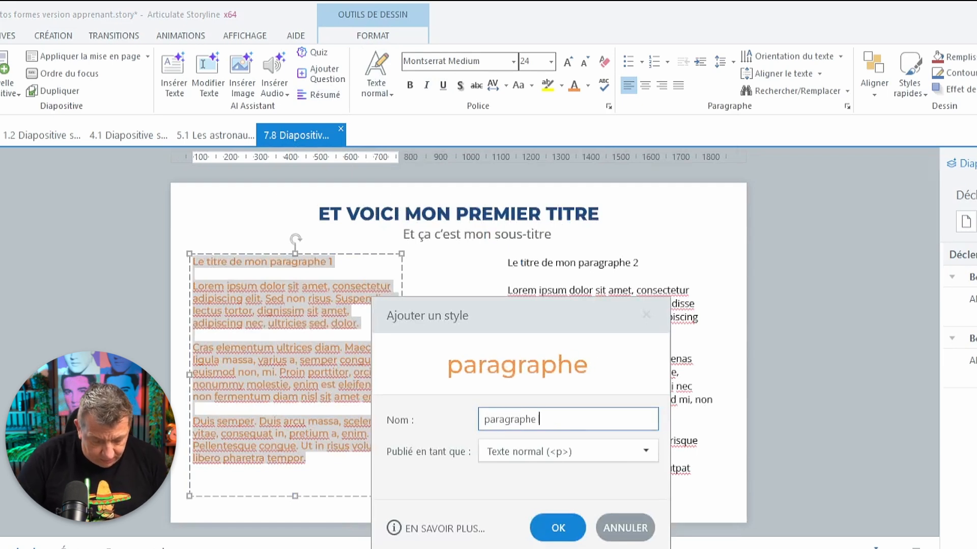
pyautogui.write(' 1')
pyautogui.click(571, 539)
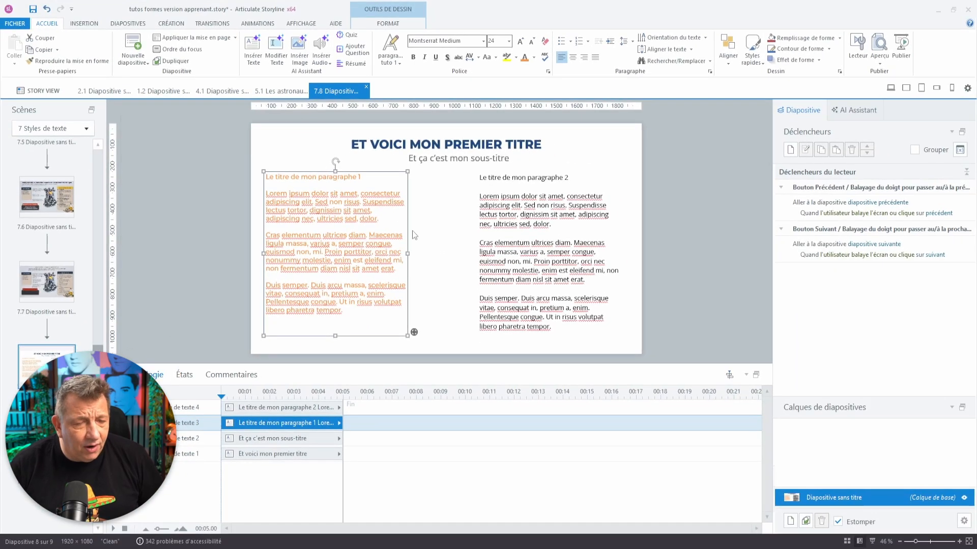
# Apply the custom style "paragraphe tuto 1" to the whole paragraph 2 text box
pyautogui.click(477, 218)
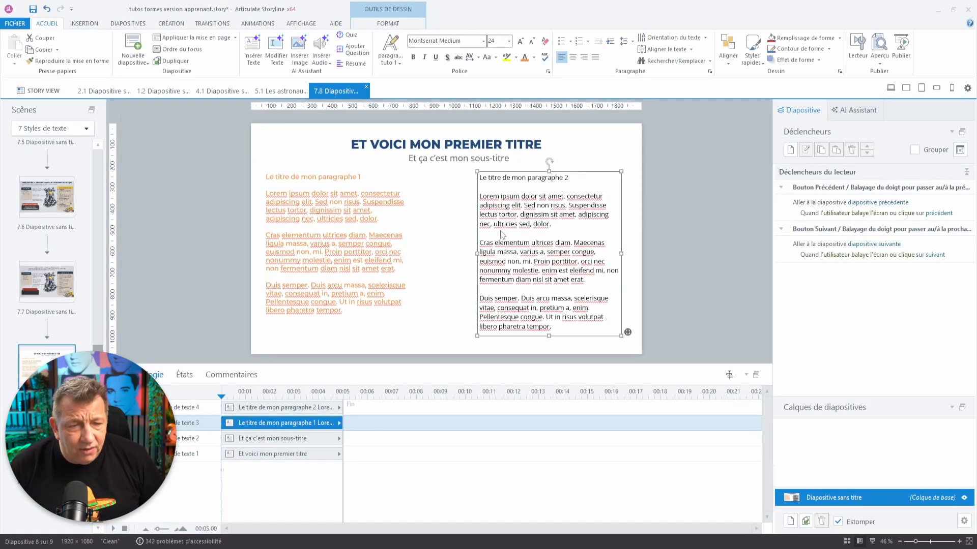
pyautogui.click(621, 288)
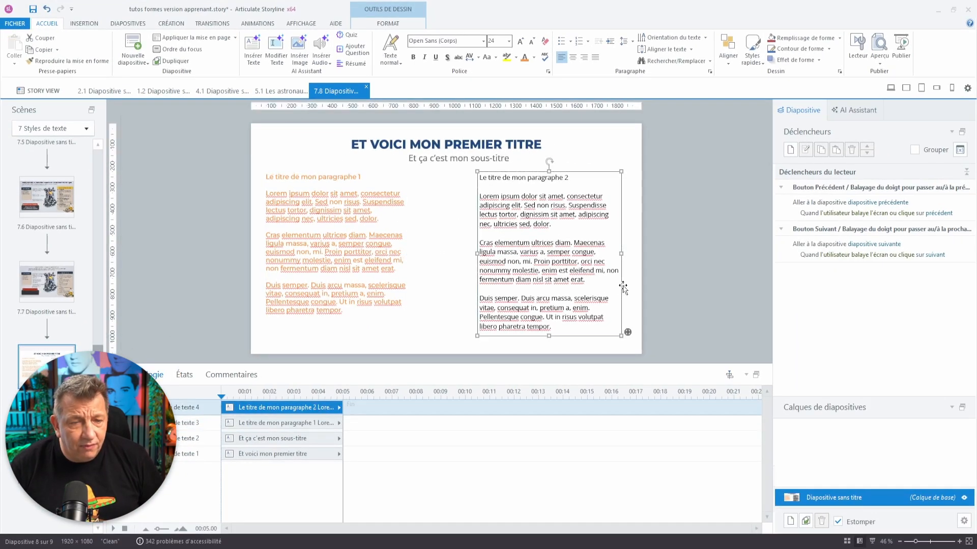
pyautogui.click(393, 66)
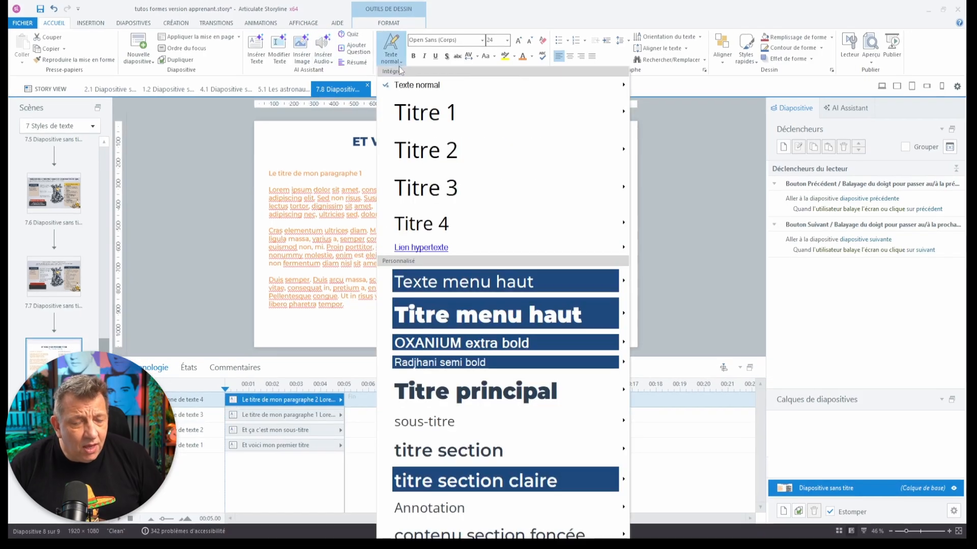
pyautogui.scroll(-4, 499, 287)
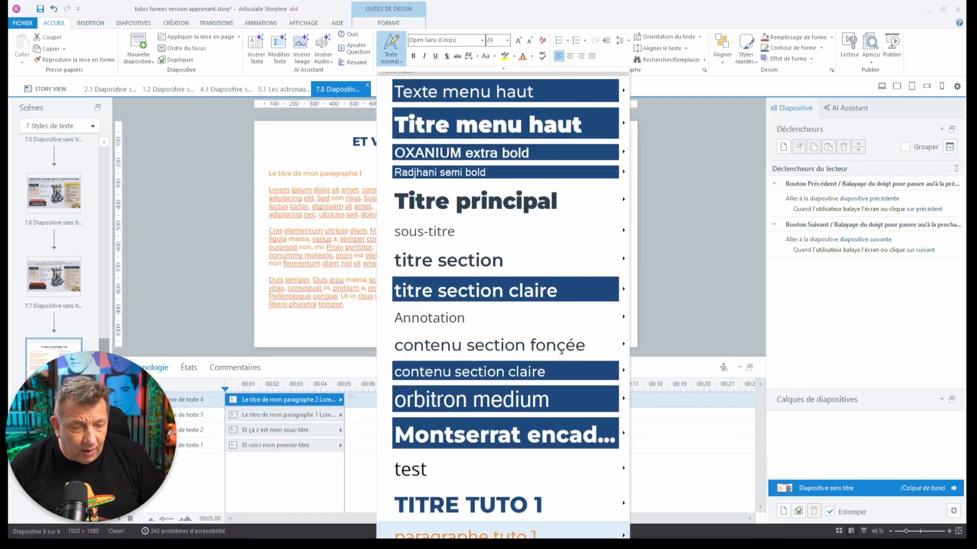
pyautogui.click(466, 533)
pyautogui.click(660, 257)
# Make the heading lines of paragraphs 1 and 2 bold and increase their font size to 28
pyautogui.moveTo(366, 176); pyautogui.dragTo(261, 175)
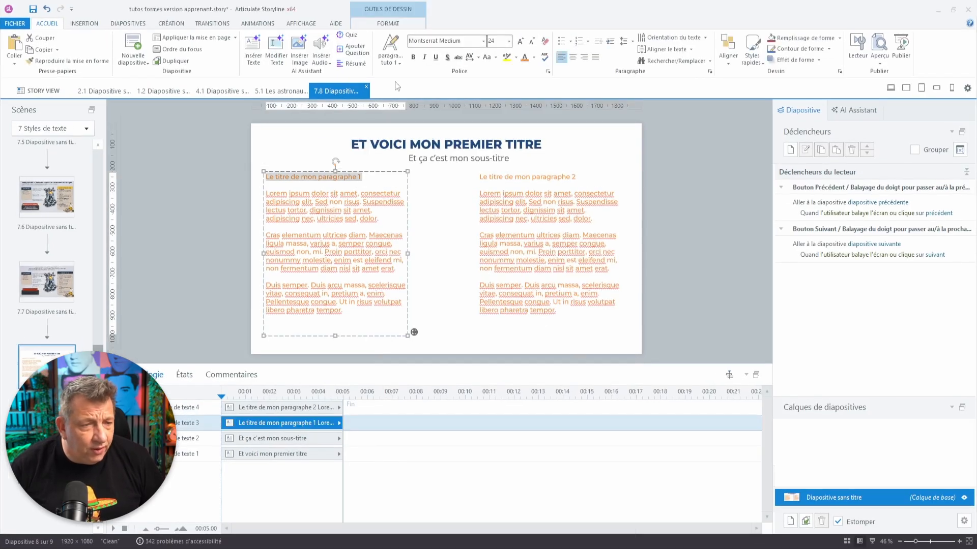
pyautogui.click(413, 57)
pyautogui.click(520, 41)
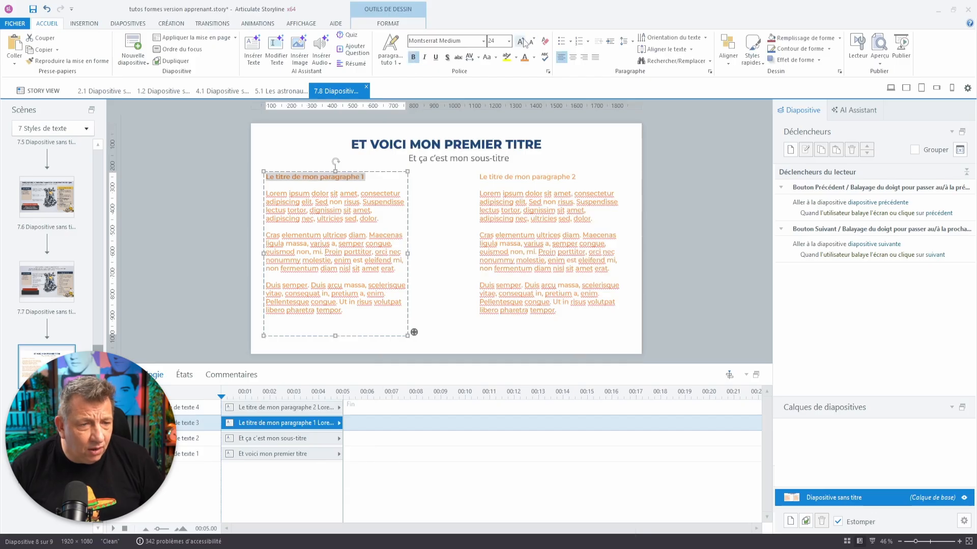
pyautogui.moveTo(579, 179); pyautogui.dragTo(478, 177)
pyautogui.click(520, 41)
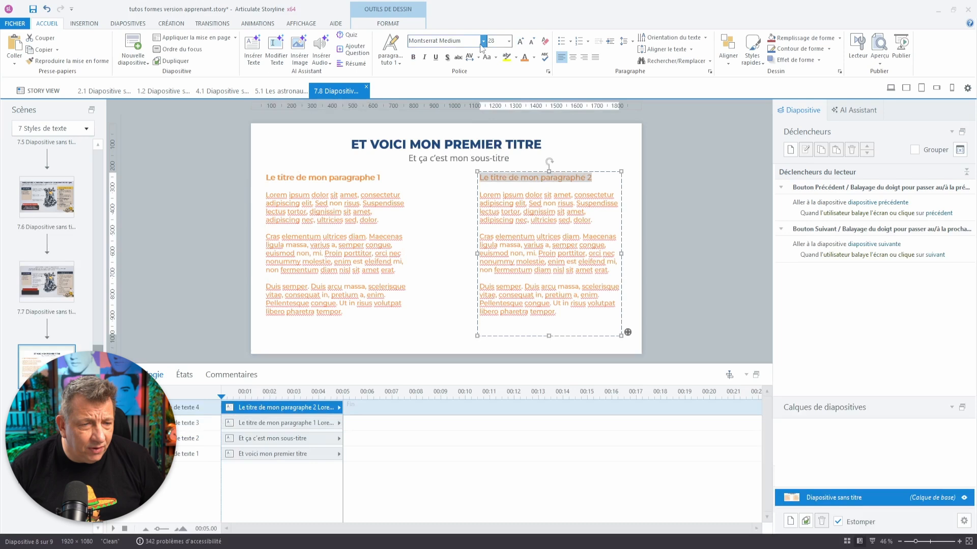
pyautogui.click(413, 57)
pyautogui.click(642, 252)
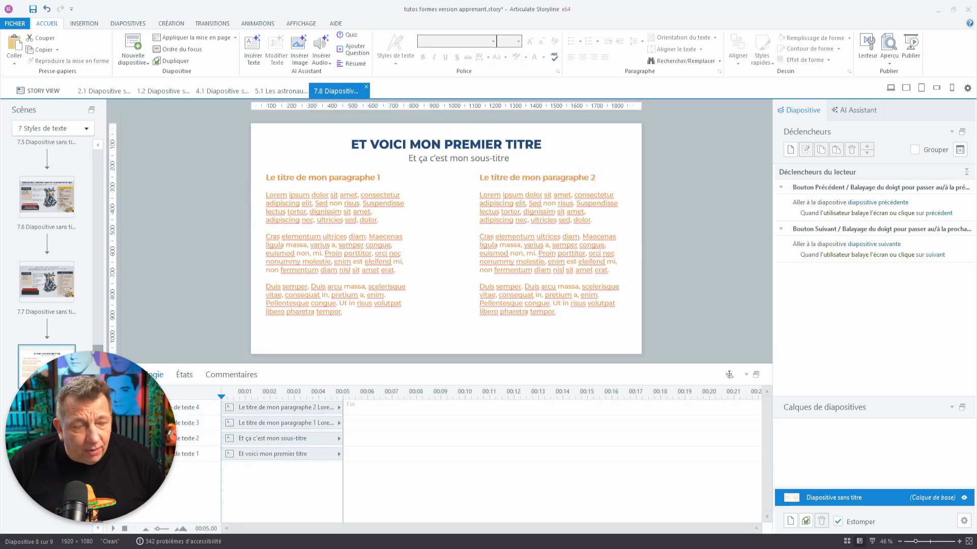
# On slide 7.9, apply the custom style "Titre tuto 1" to the title and centre its box horizontally on the slide
pyautogui.click(47, 451)
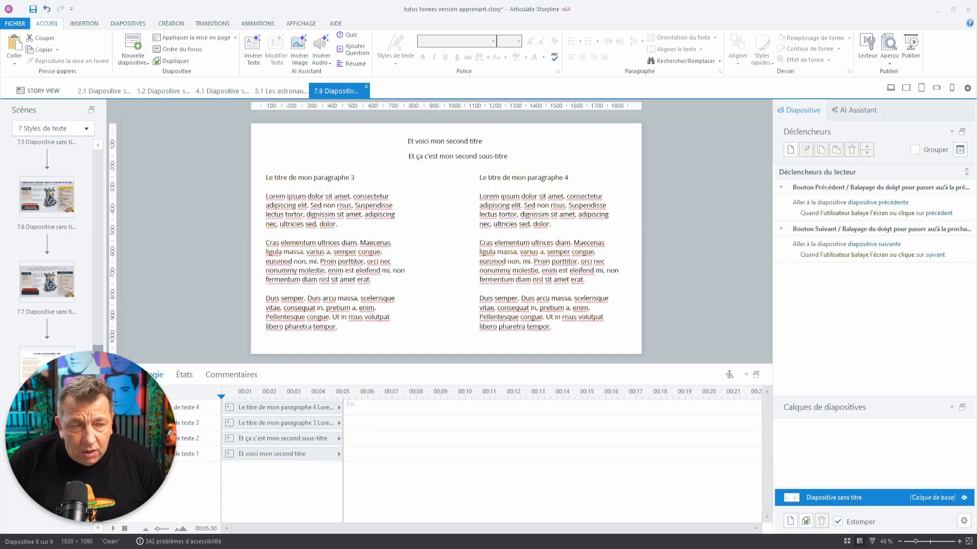
pyautogui.click(464, 142)
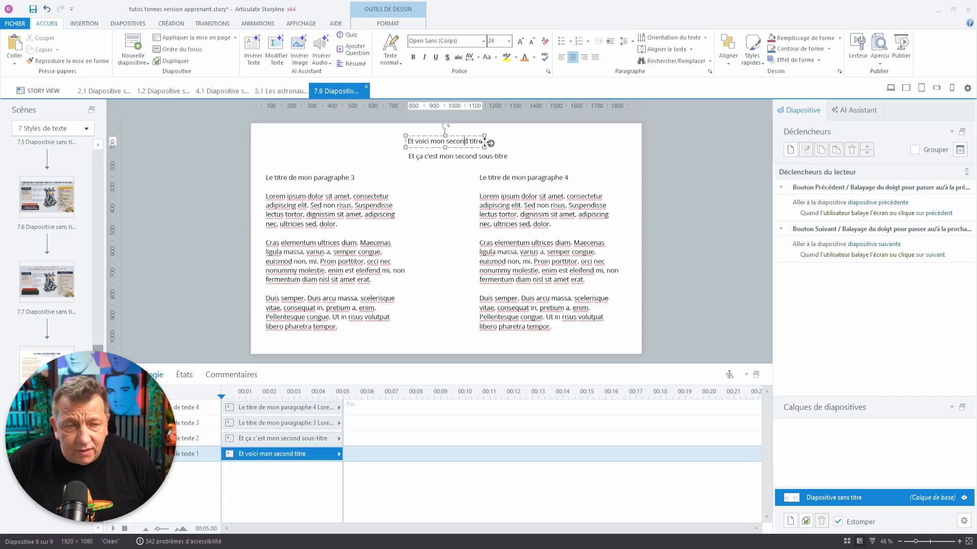
pyautogui.click(485, 143)
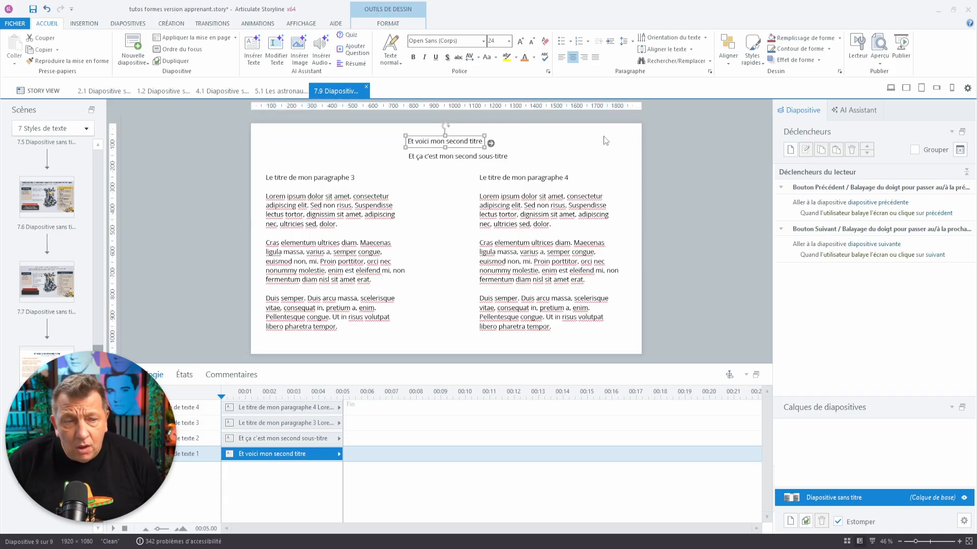
pyautogui.click(391, 51)
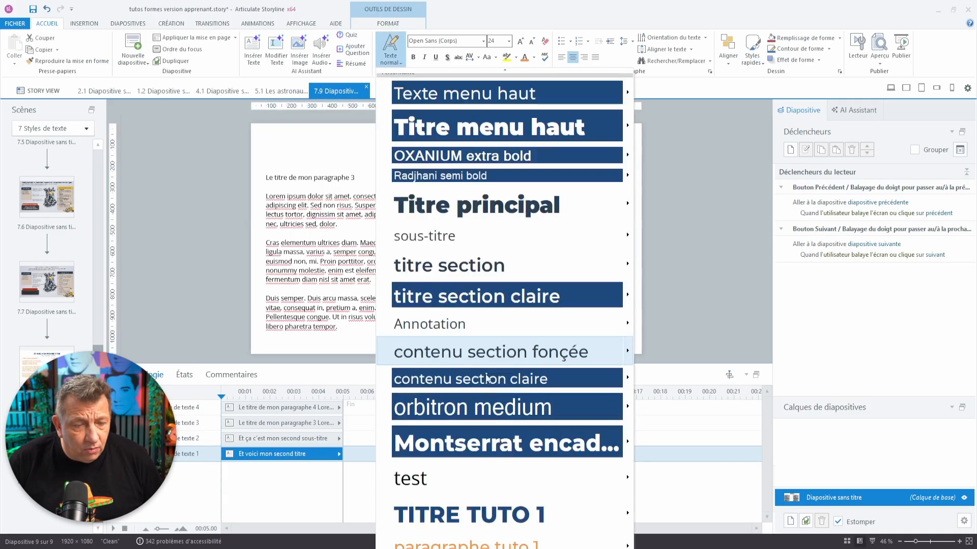
pyautogui.click(459, 514)
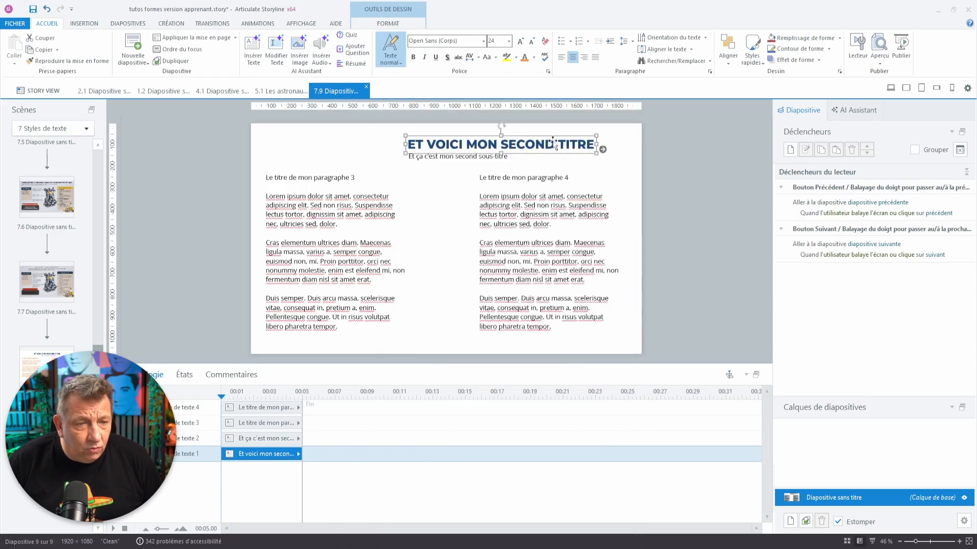
pyautogui.click(379, 25)
pyautogui.click(624, 38)
# Apply the custom style "Sous titre tuto" to the second slide's subtitle and centre its box horizontally on the slide
pyautogui.click(463, 156)
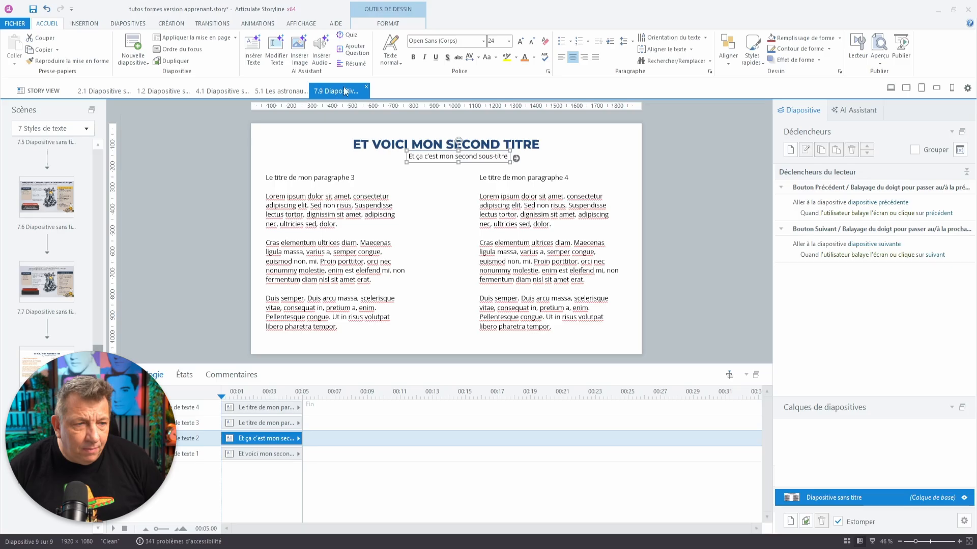
pyautogui.click(392, 60)
pyautogui.scroll(-5, 489, 519)
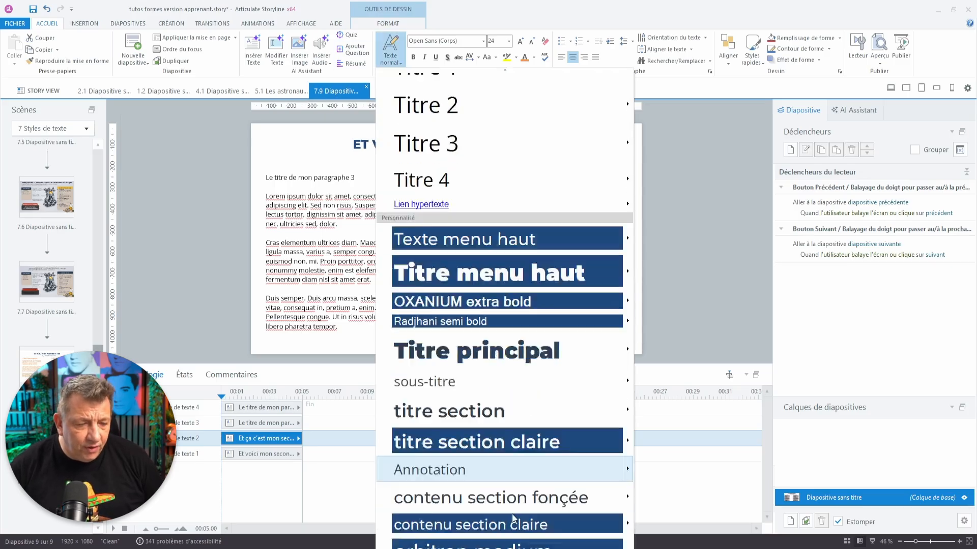
pyautogui.click(478, 539)
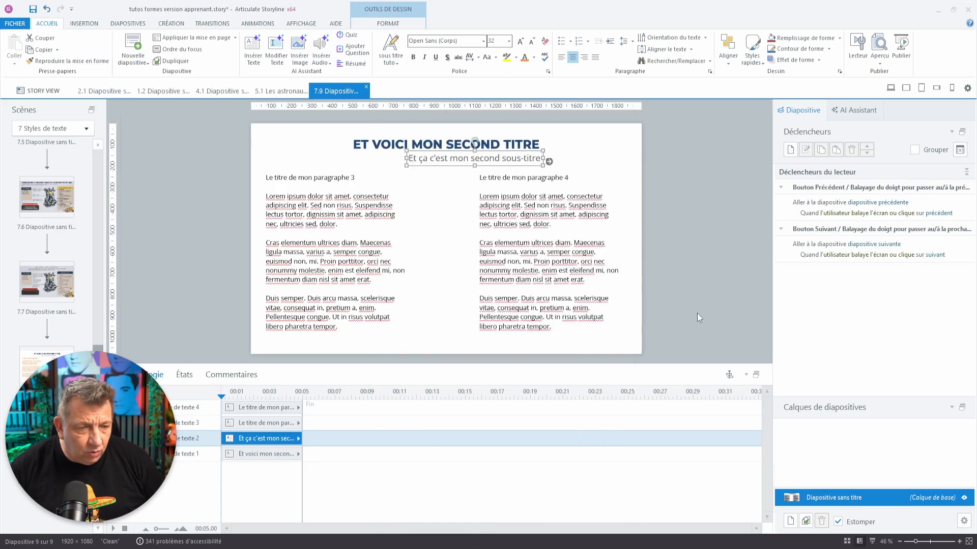
# Apply the custom style "paragraphe tuto 1" to both the paragraph 3 and paragraph 4 text boxes
pyautogui.click(614, 243)
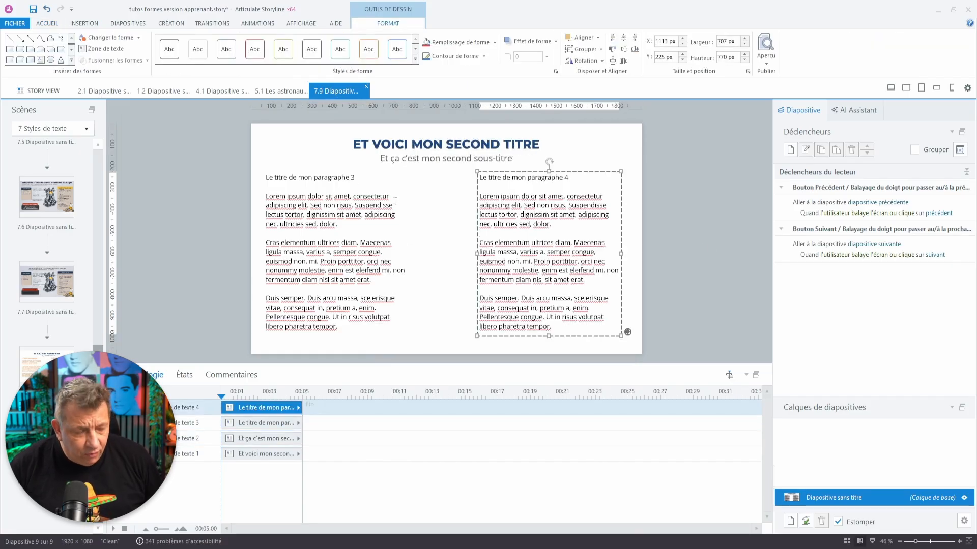
pyautogui.keyDown('shift'); pyautogui.click(377, 220); pyautogui.keyUp('shift')
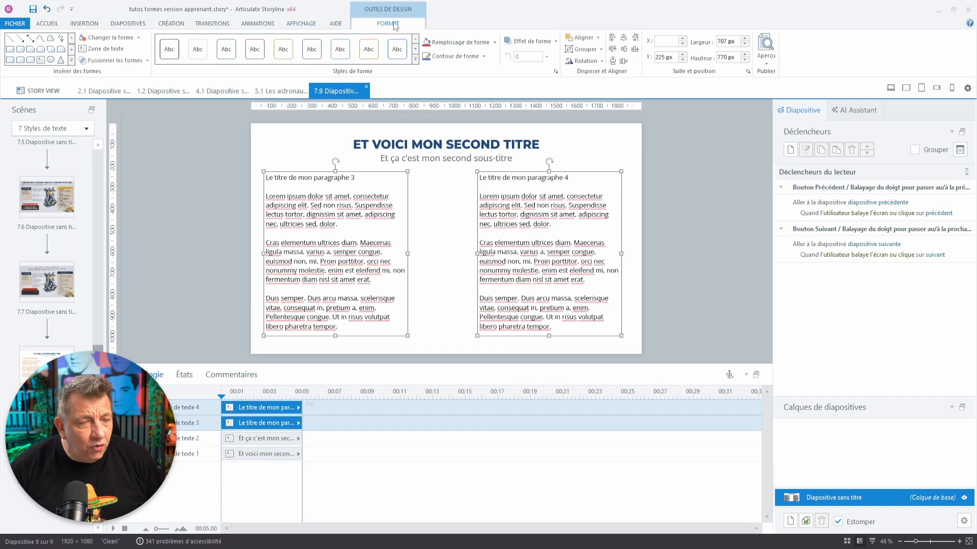
pyautogui.click(47, 23)
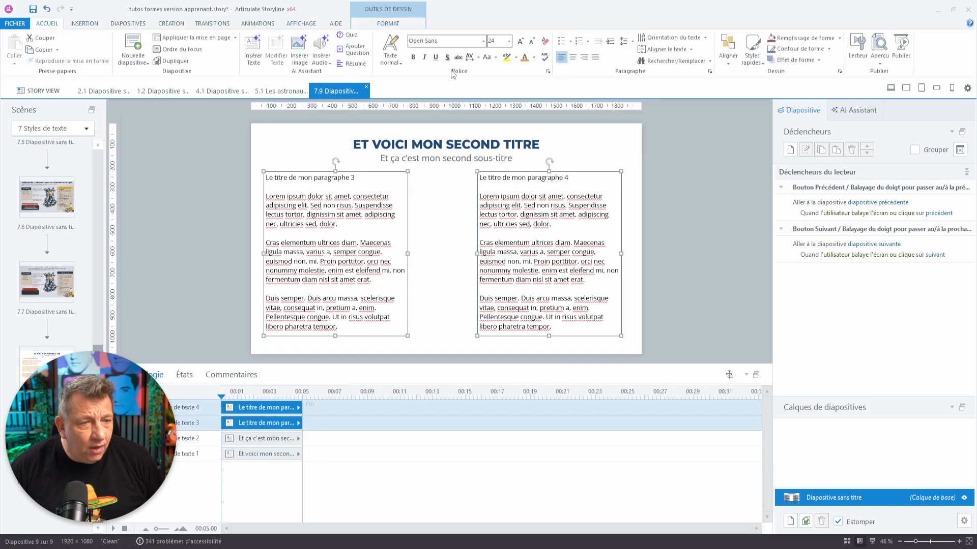
pyautogui.click(401, 60)
pyautogui.scroll(-4, 538, 501)
pyautogui.scroll(-2, 538, 501)
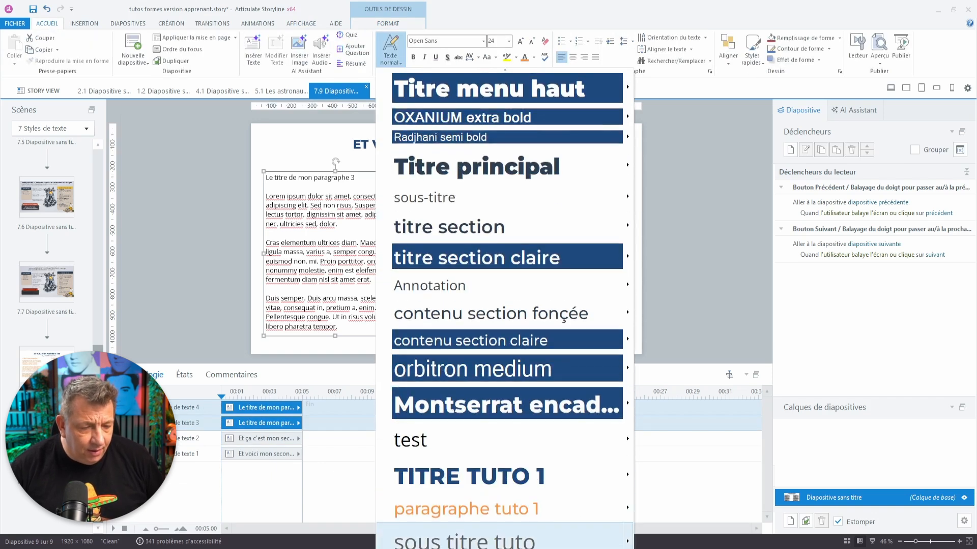
pyautogui.click(505, 508)
pyautogui.click(692, 352)
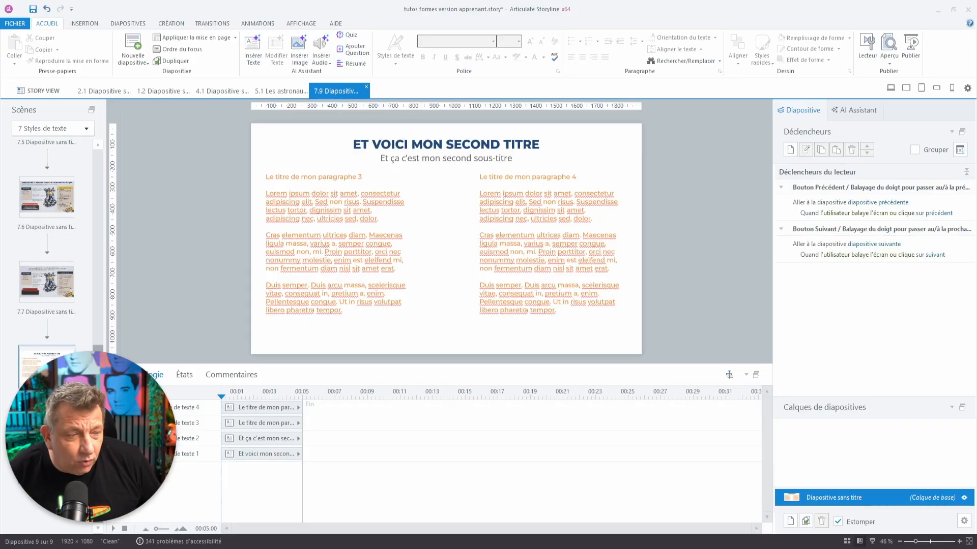
# On slide 7.8, change the text colour of the title "Et voici mon premier titre" to green
pyautogui.click(48, 370)
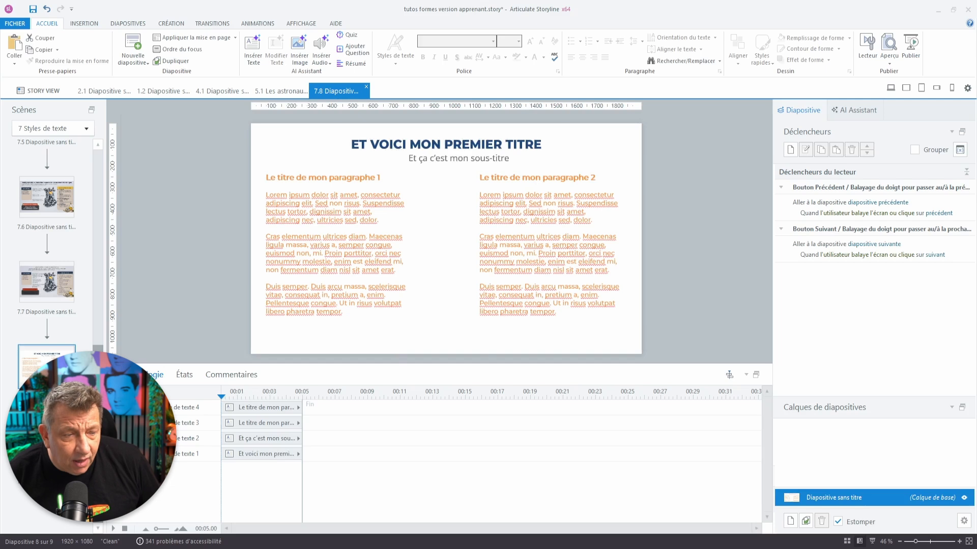
pyautogui.click(47, 452)
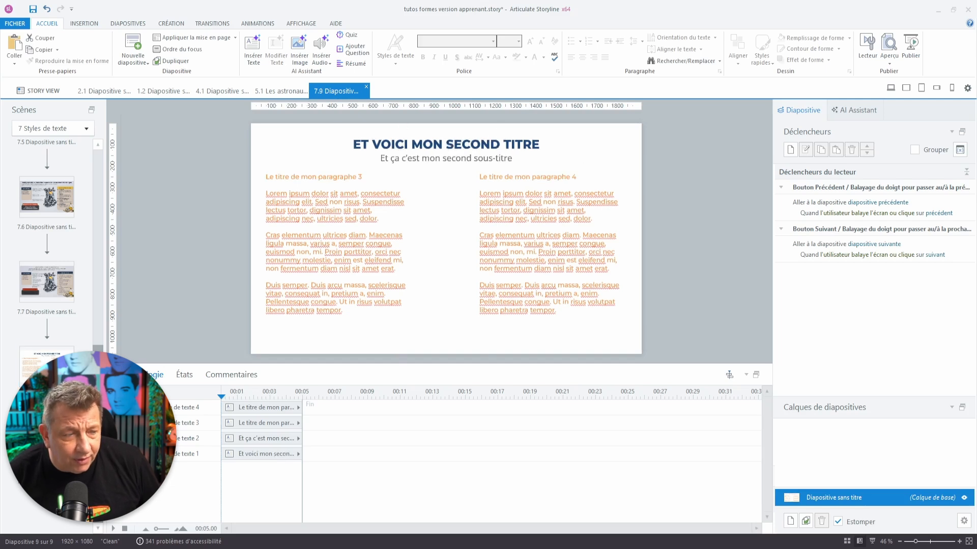
pyautogui.click(47, 367)
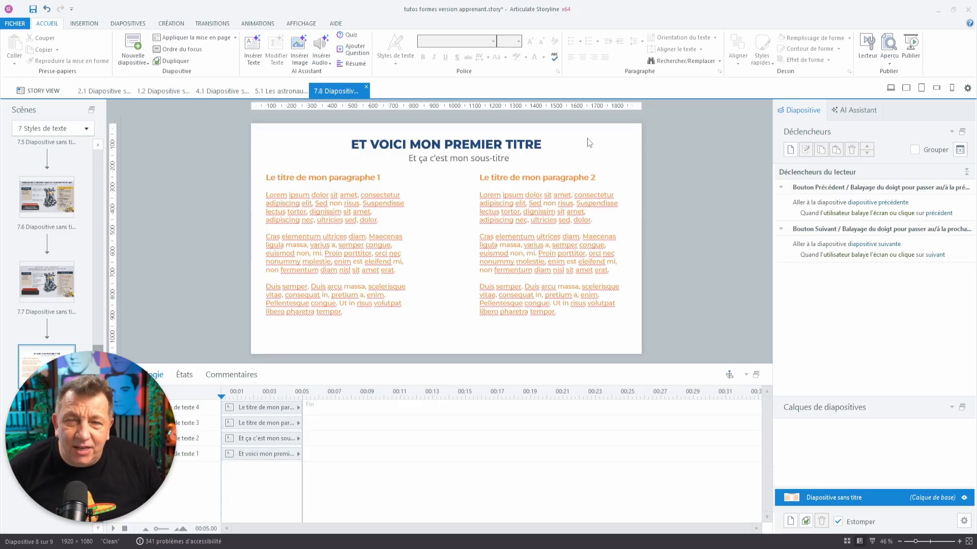
pyautogui.click(539, 146)
pyautogui.click(564, 151)
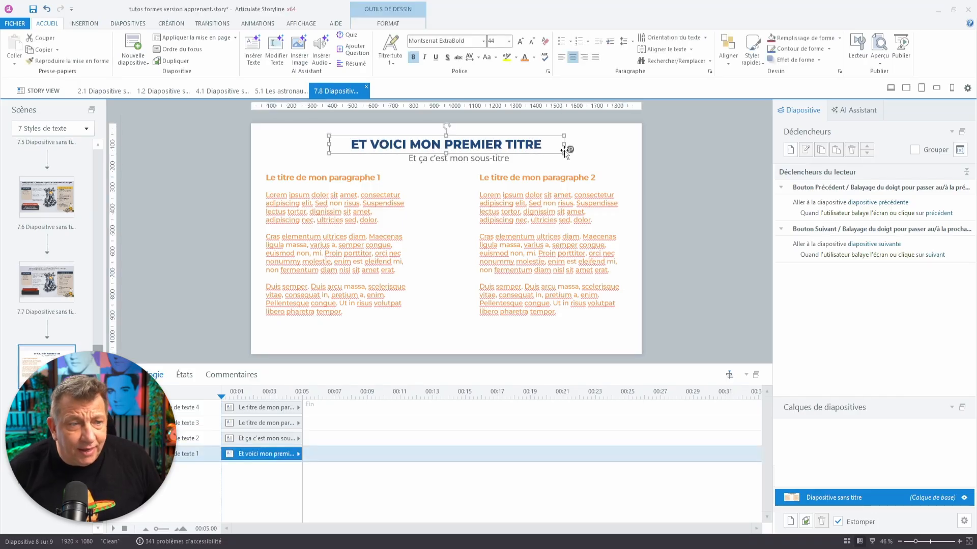
pyautogui.click(533, 59)
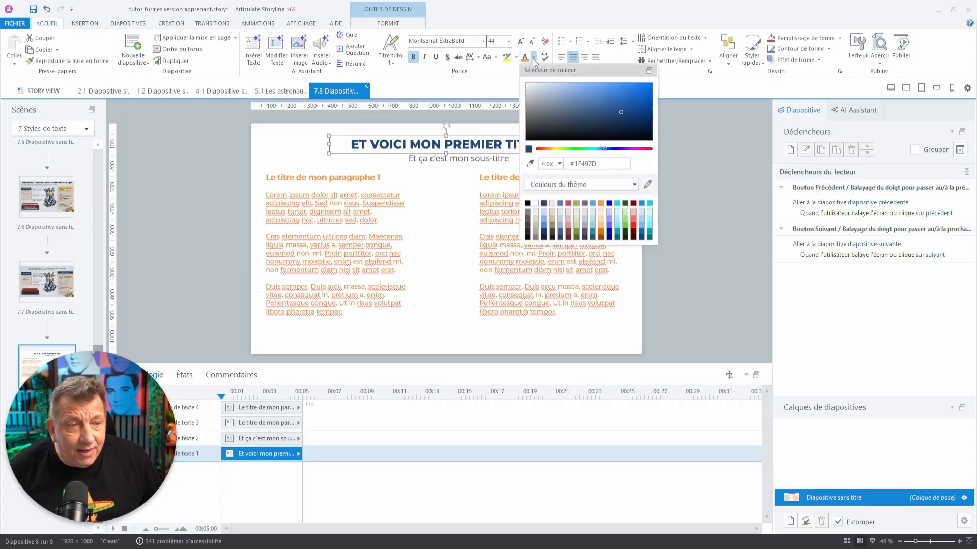
pyautogui.click(629, 229)
pyautogui.click(716, 223)
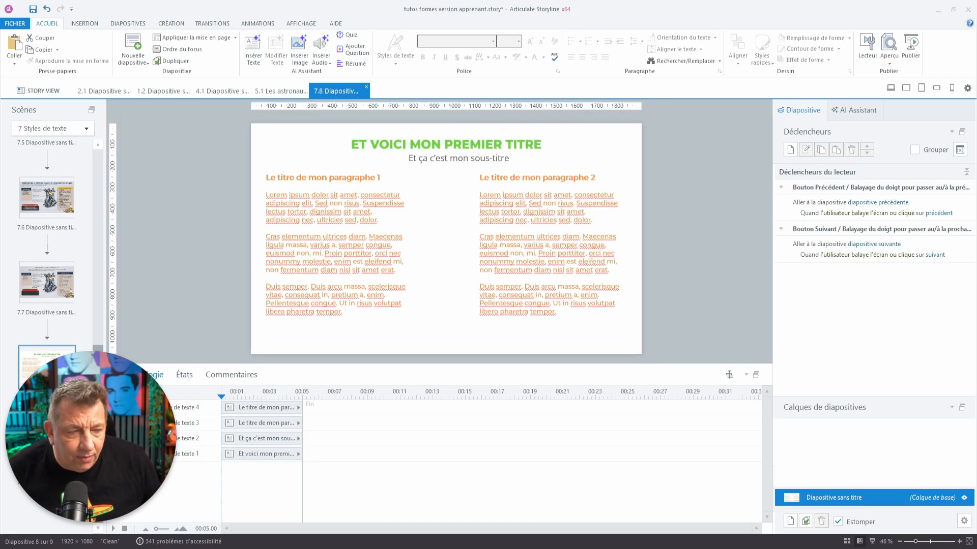
# Update the custom style "Titre tuto 1" from the green title on slide 7.8, and check the title on slide 7.9
pyautogui.click(47, 452)
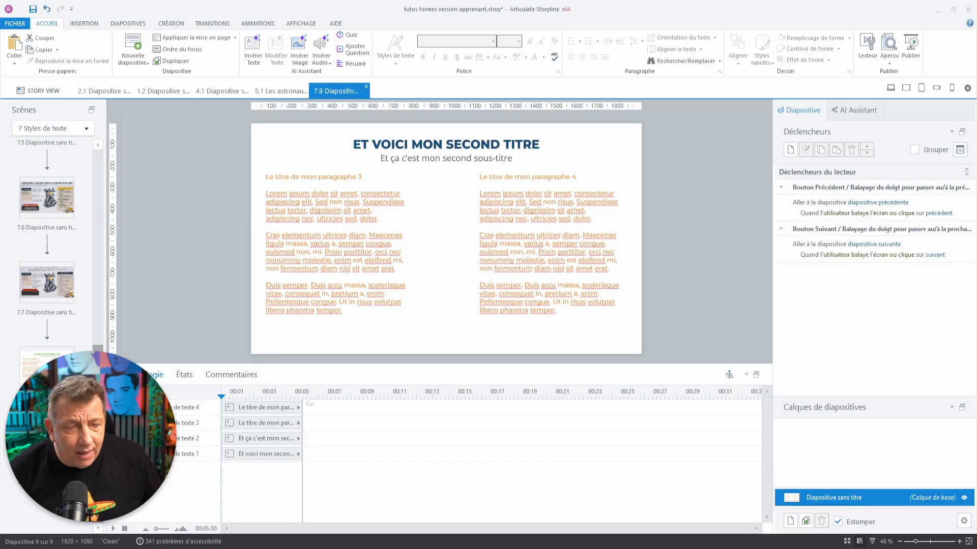
pyautogui.click(47, 374)
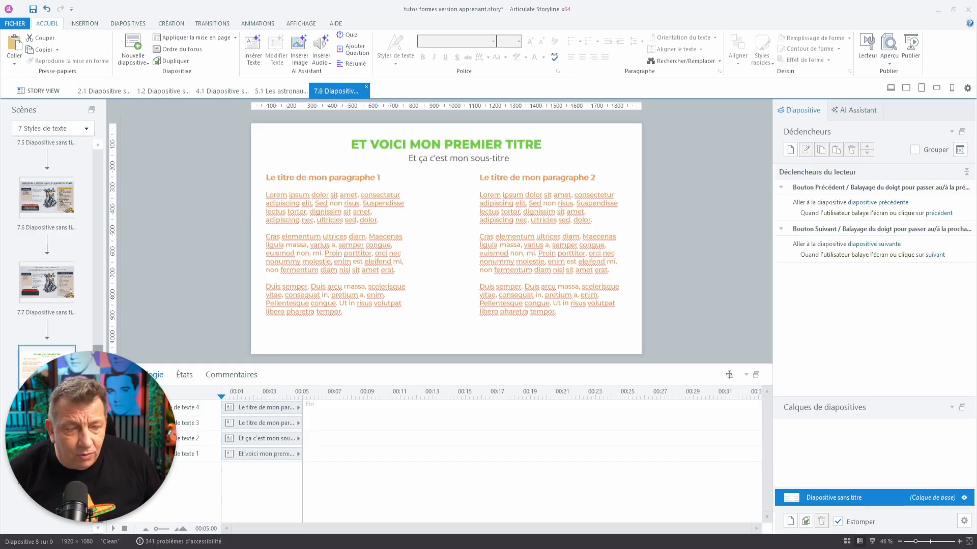
pyautogui.click(534, 146)
pyautogui.click(563, 151)
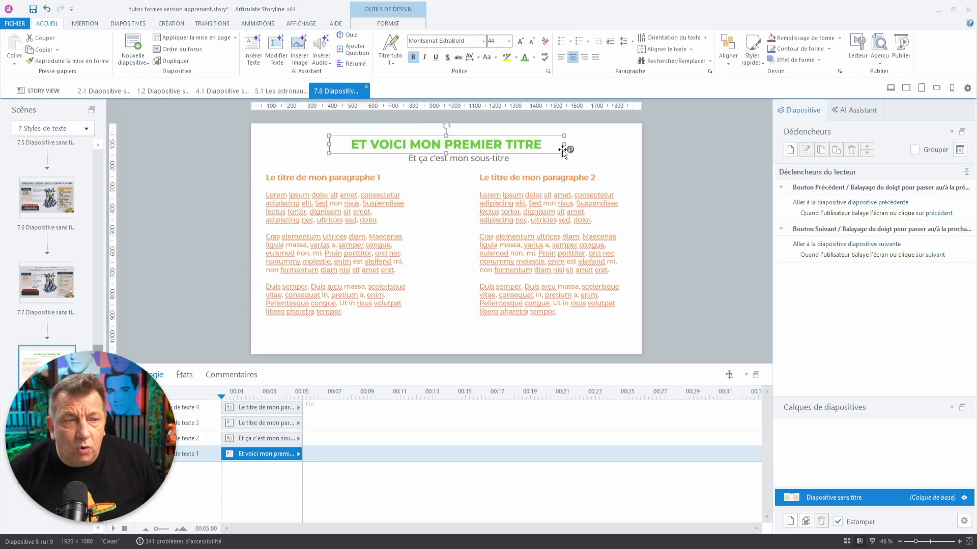
pyautogui.click(396, 63)
pyautogui.scroll(-5, 520, 443)
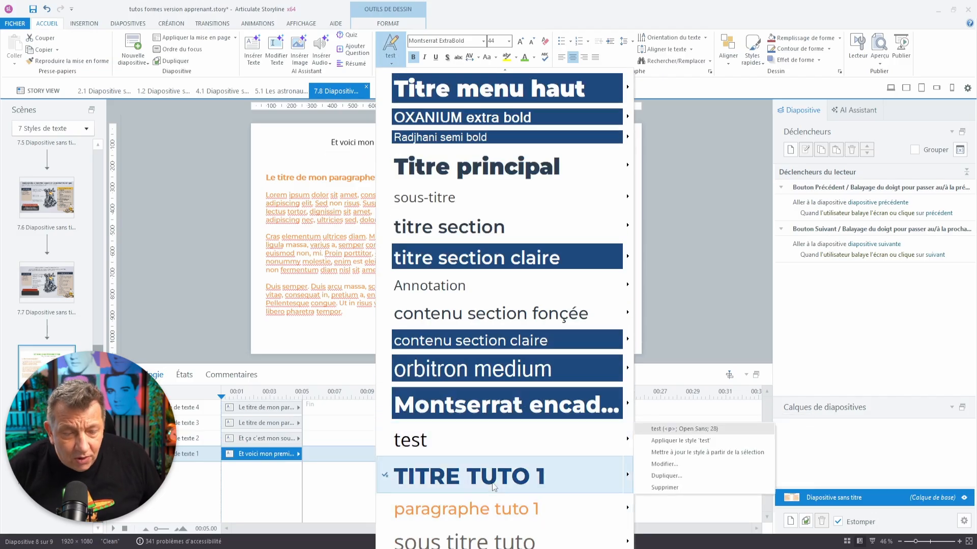
pyautogui.moveTo(499, 481)
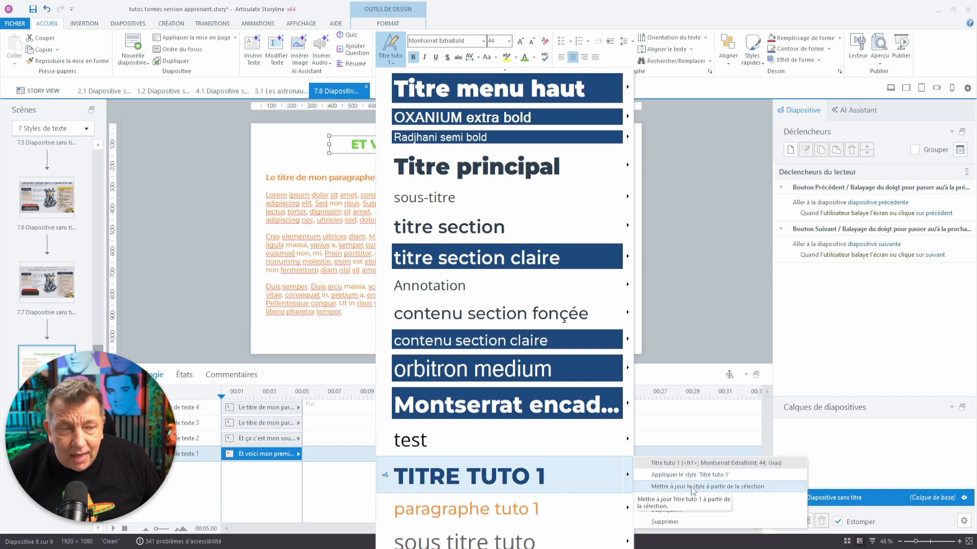
pyautogui.click(691, 488)
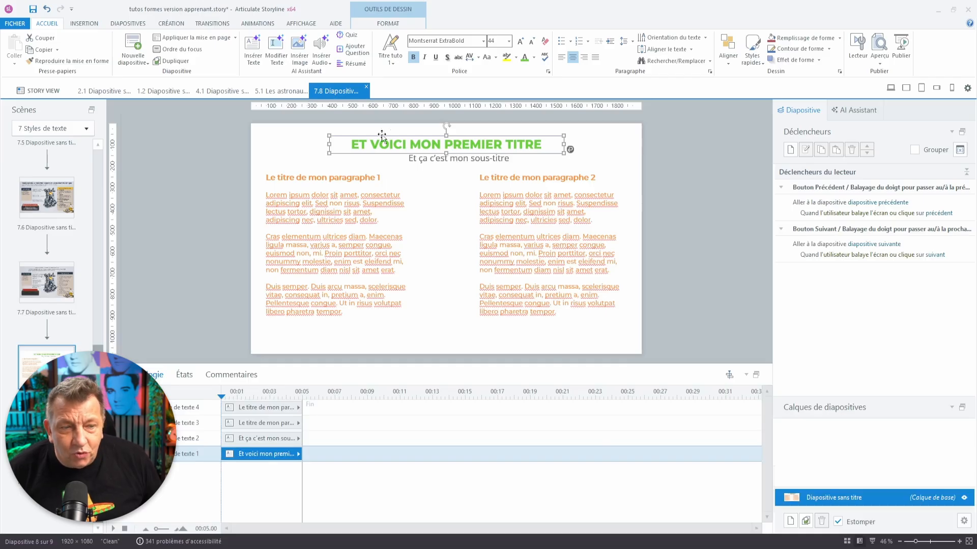
pyautogui.click(47, 453)
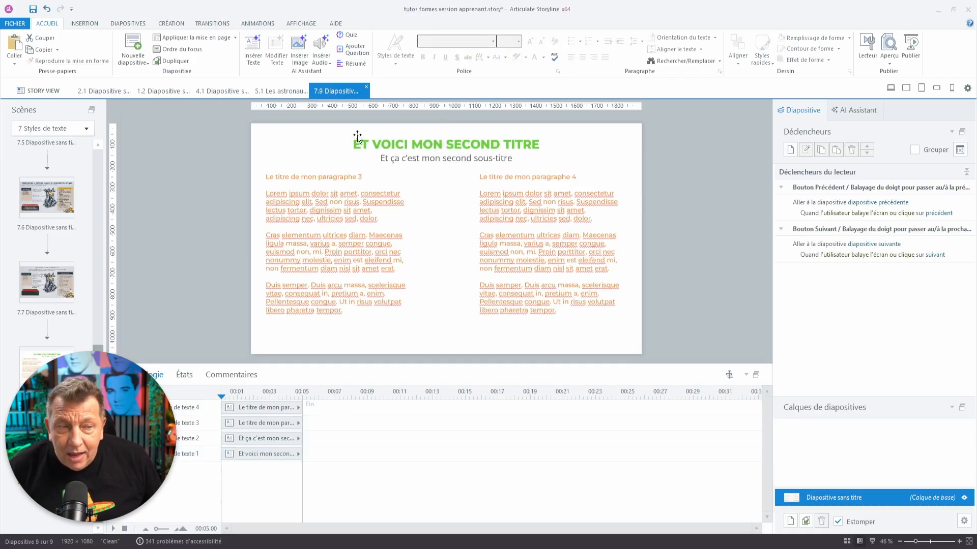